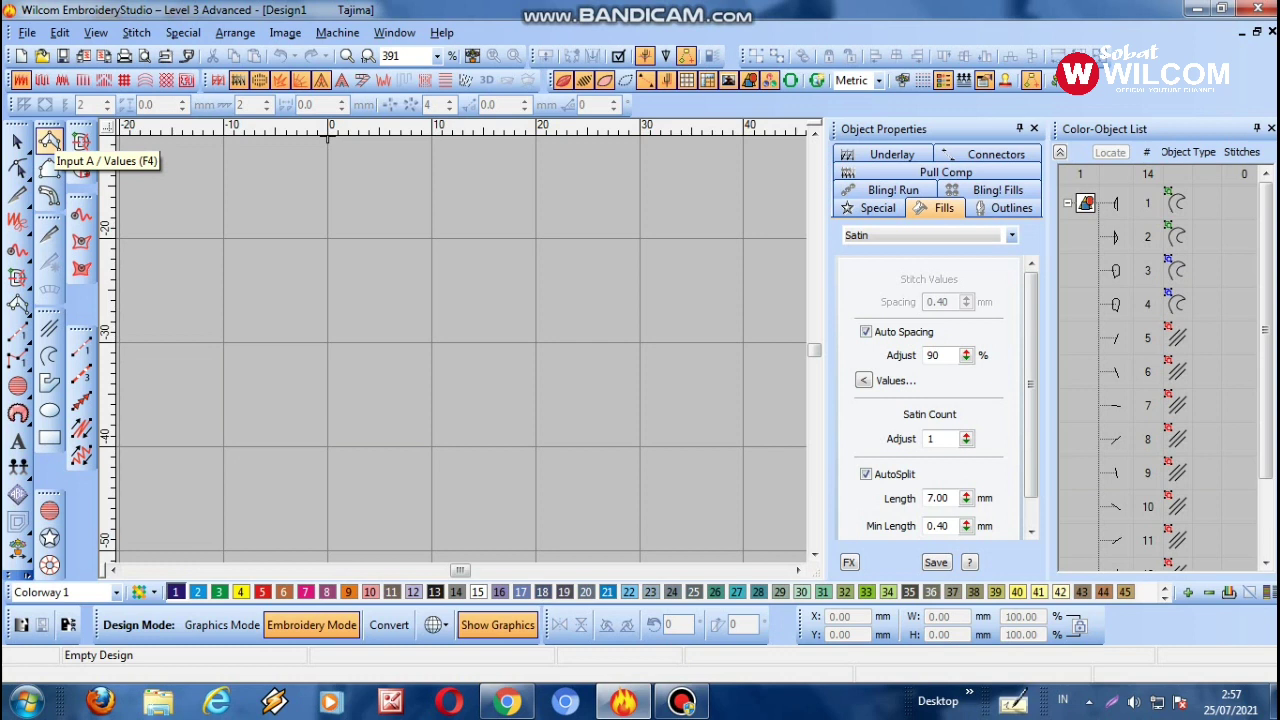
# Step: Start an Input A satin column on the leaf outline, placing the first point pair across its open base, about 1.9 mm apart
pyautogui.click(48, 141)
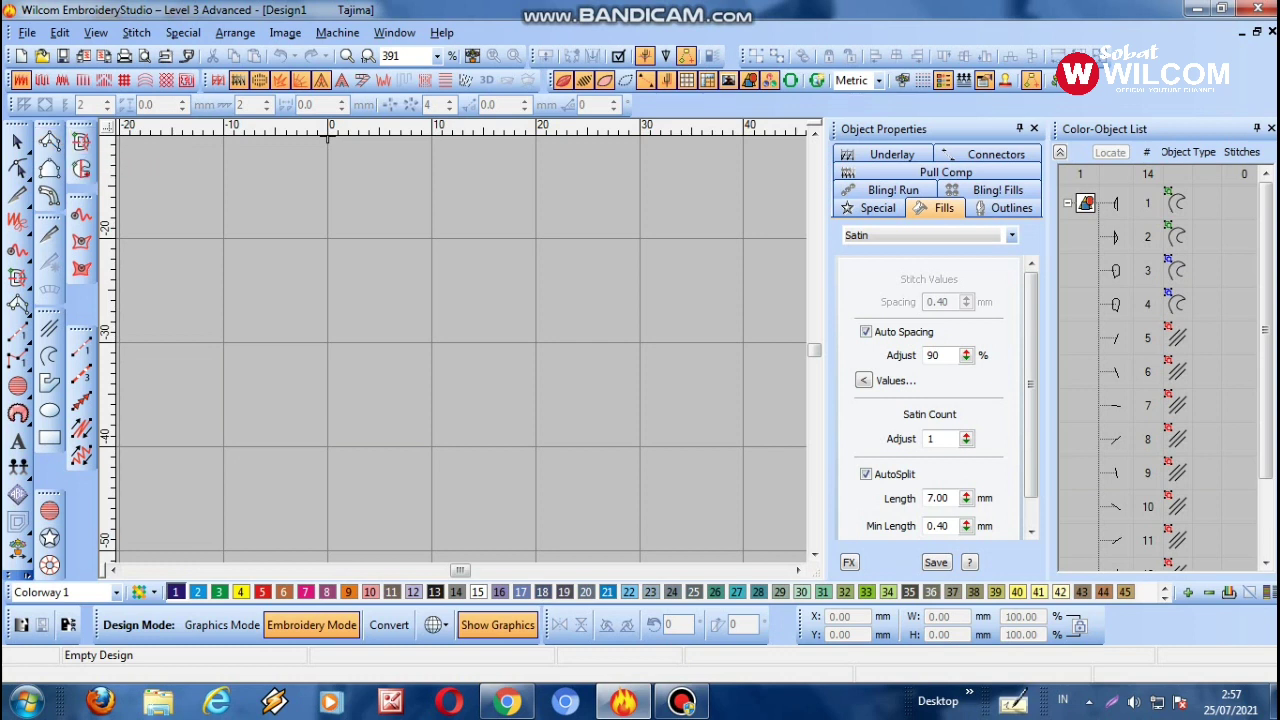
pyautogui.click(472, 56)
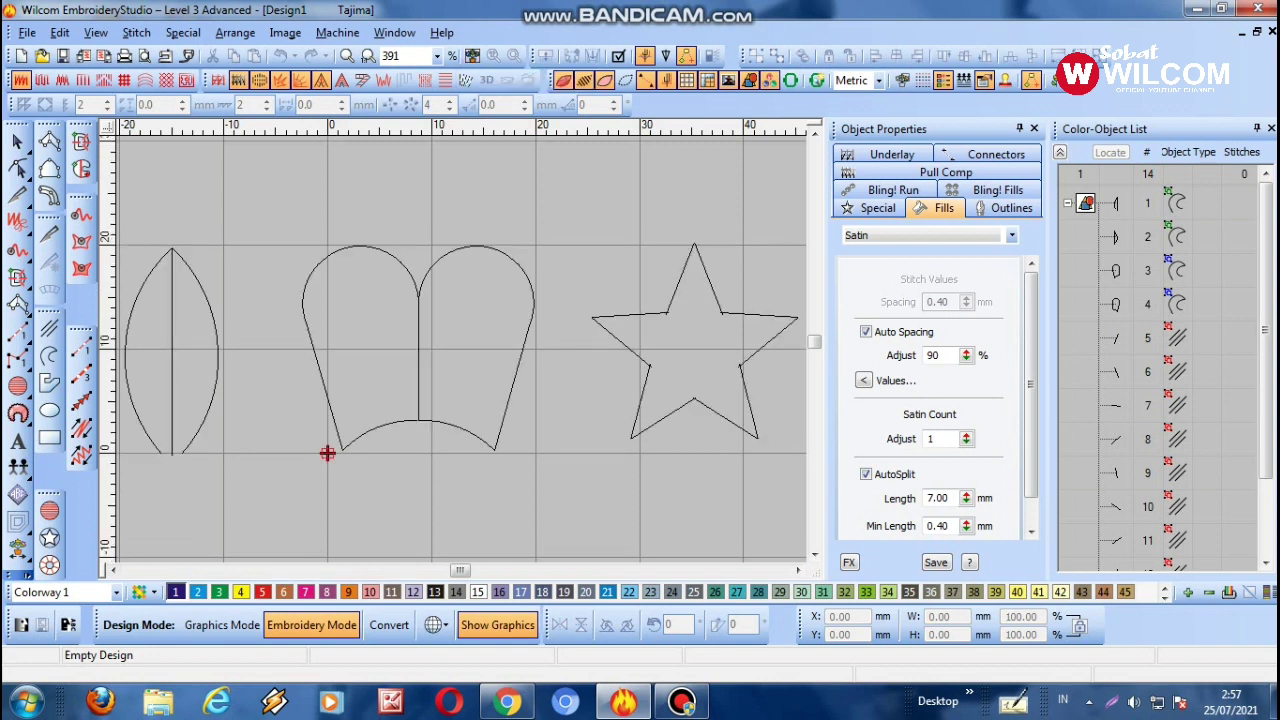
pyautogui.scroll(1, 161, 452)
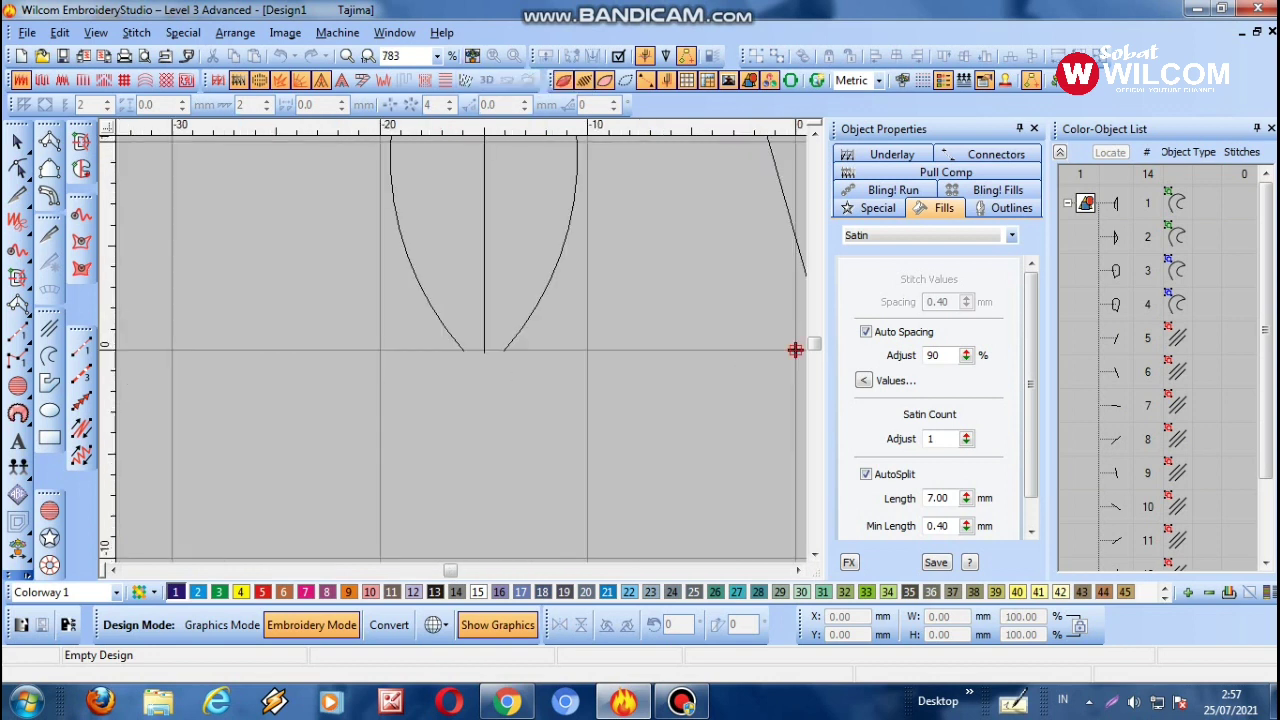
pyautogui.hotkey('shift', 'z')
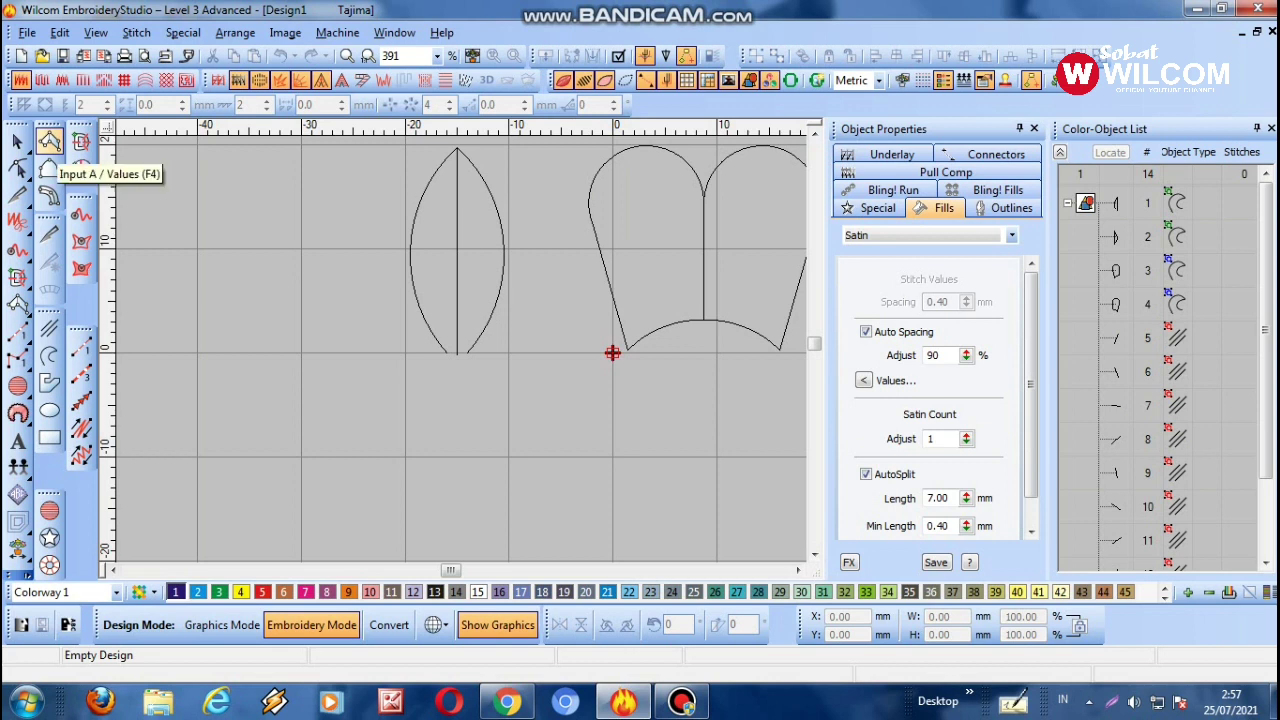
pyautogui.click(49, 141)
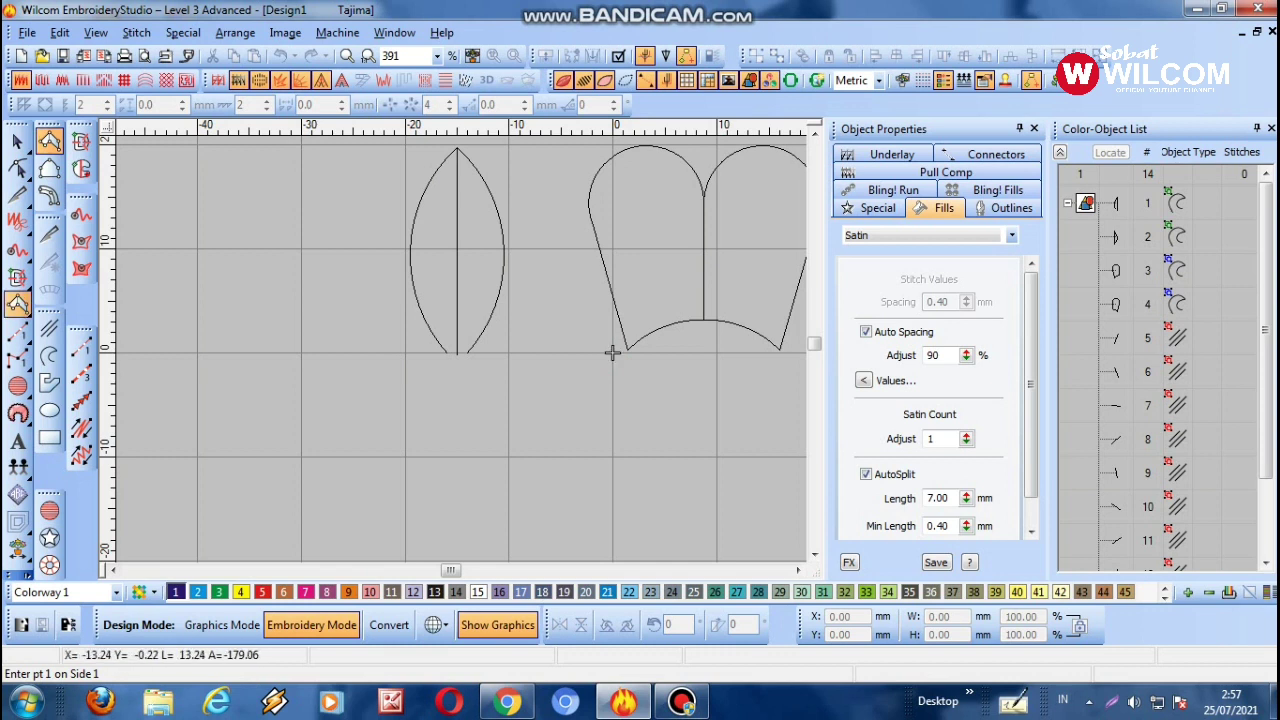
pyautogui.scroll(3, 461, 339)
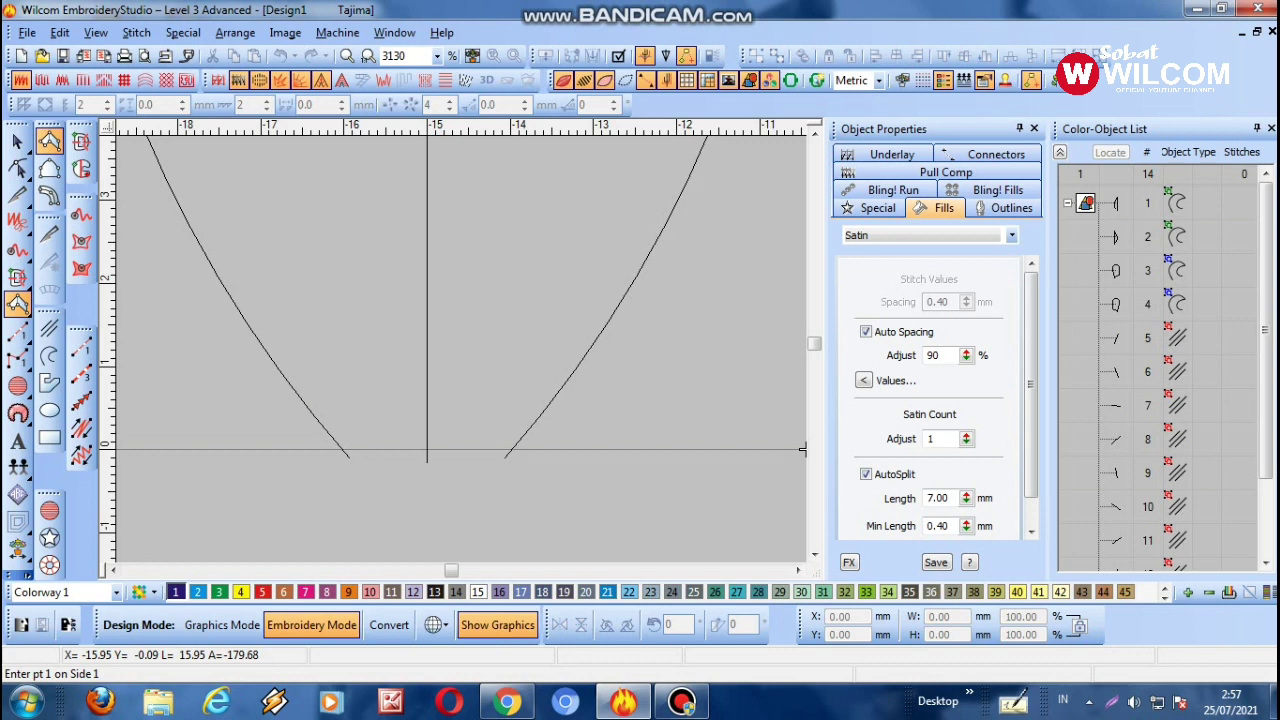
pyautogui.click(348, 456)
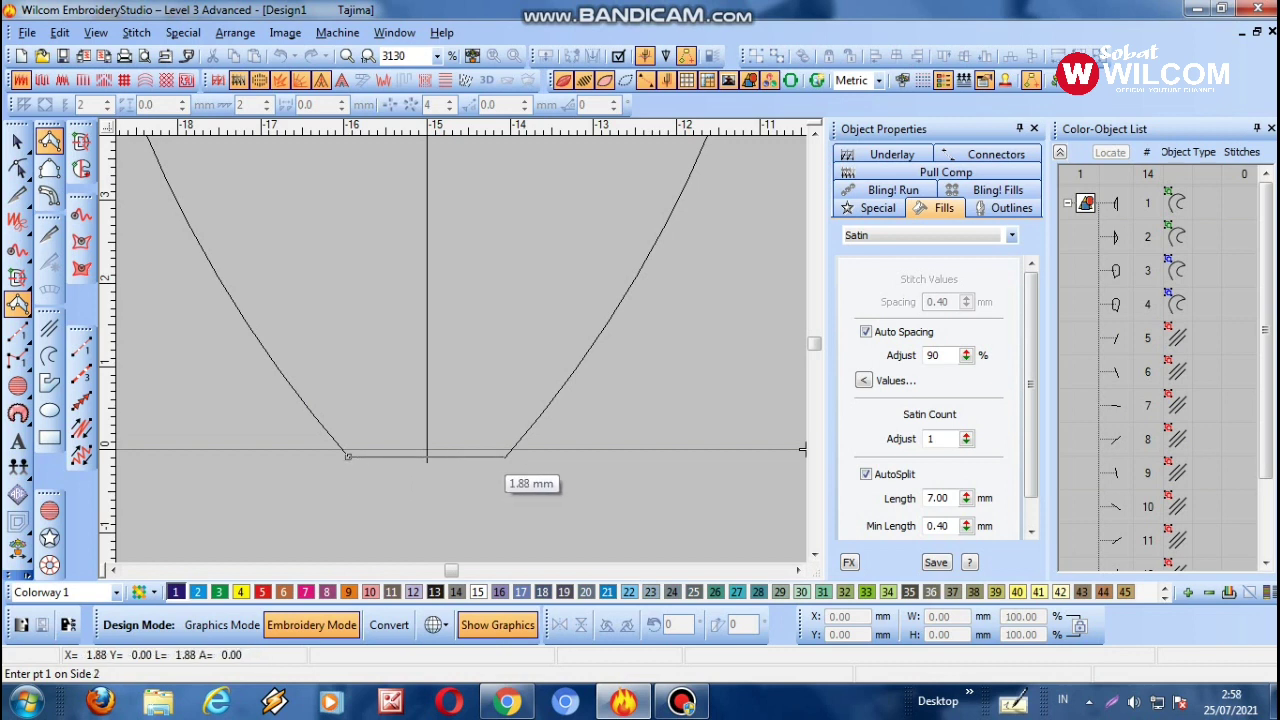
pyautogui.click(505, 456)
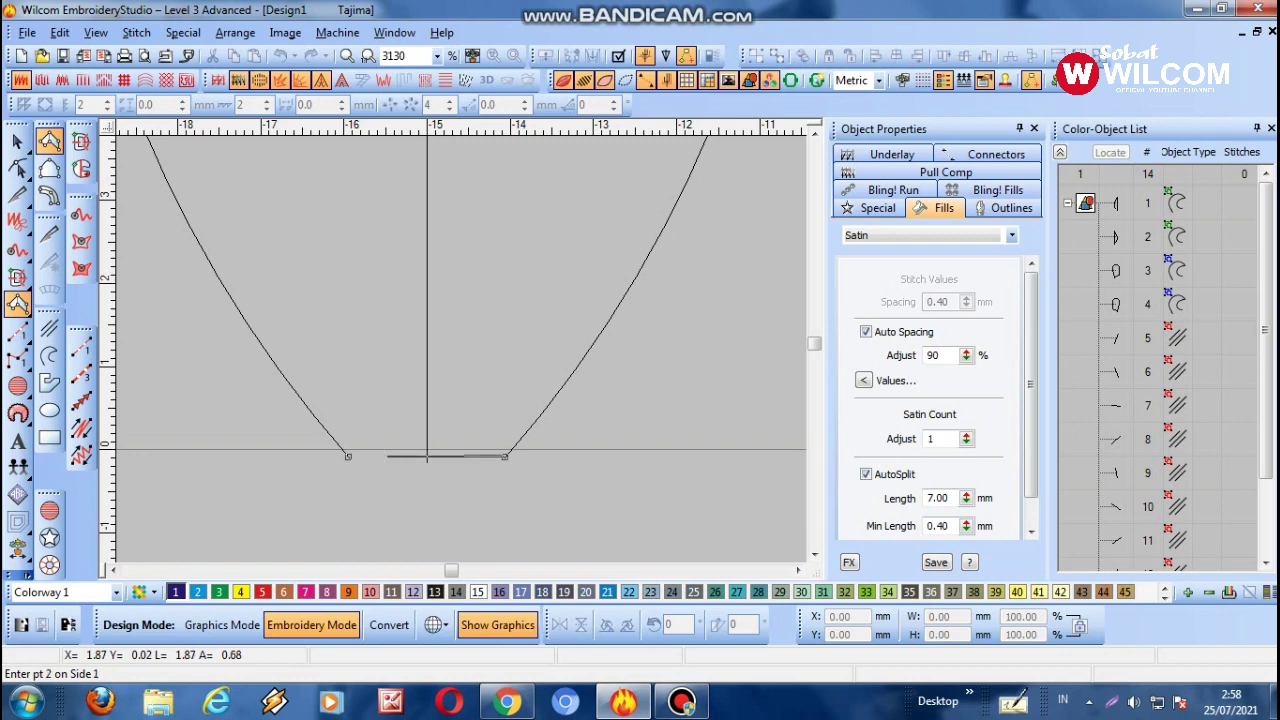
# Step: Complete the leaf column with a point pair about 8.9 mm apart near mid-height and another about 0.1 mm apart at the tip
pyautogui.scroll(-4, 757, 351)
pyautogui.scroll(2, 403, 245)
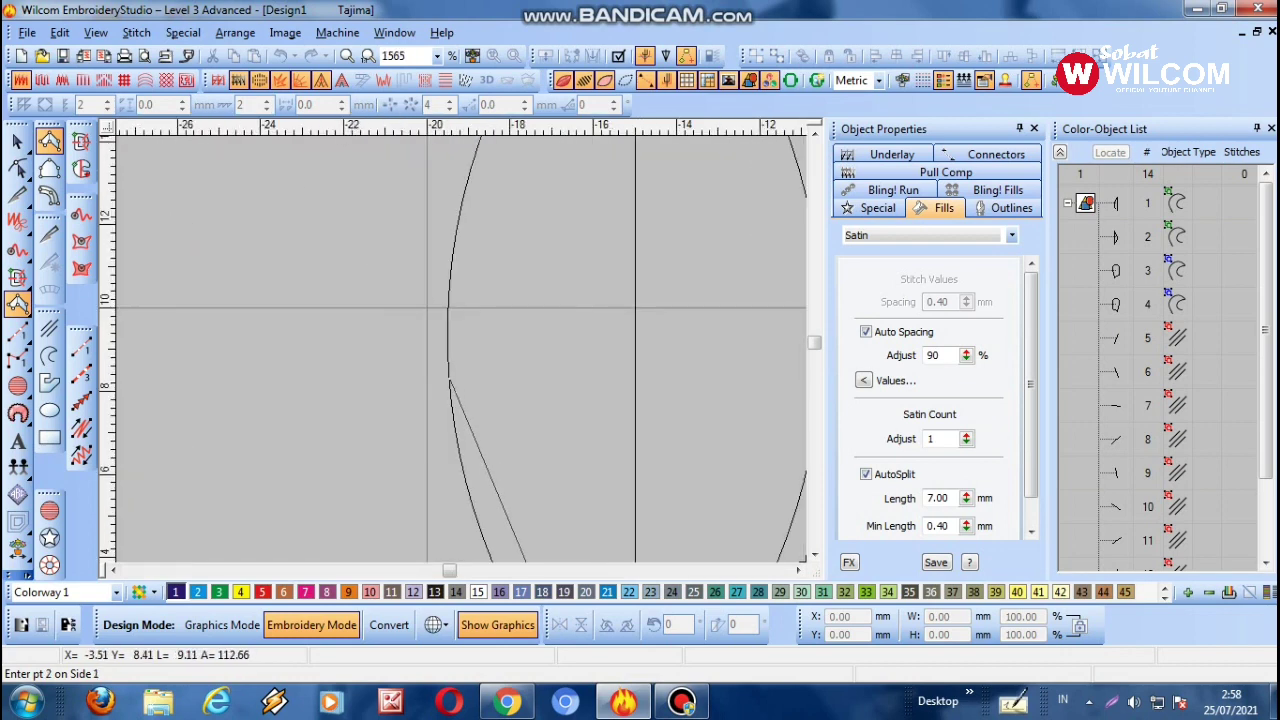
pyautogui.click(449, 376)
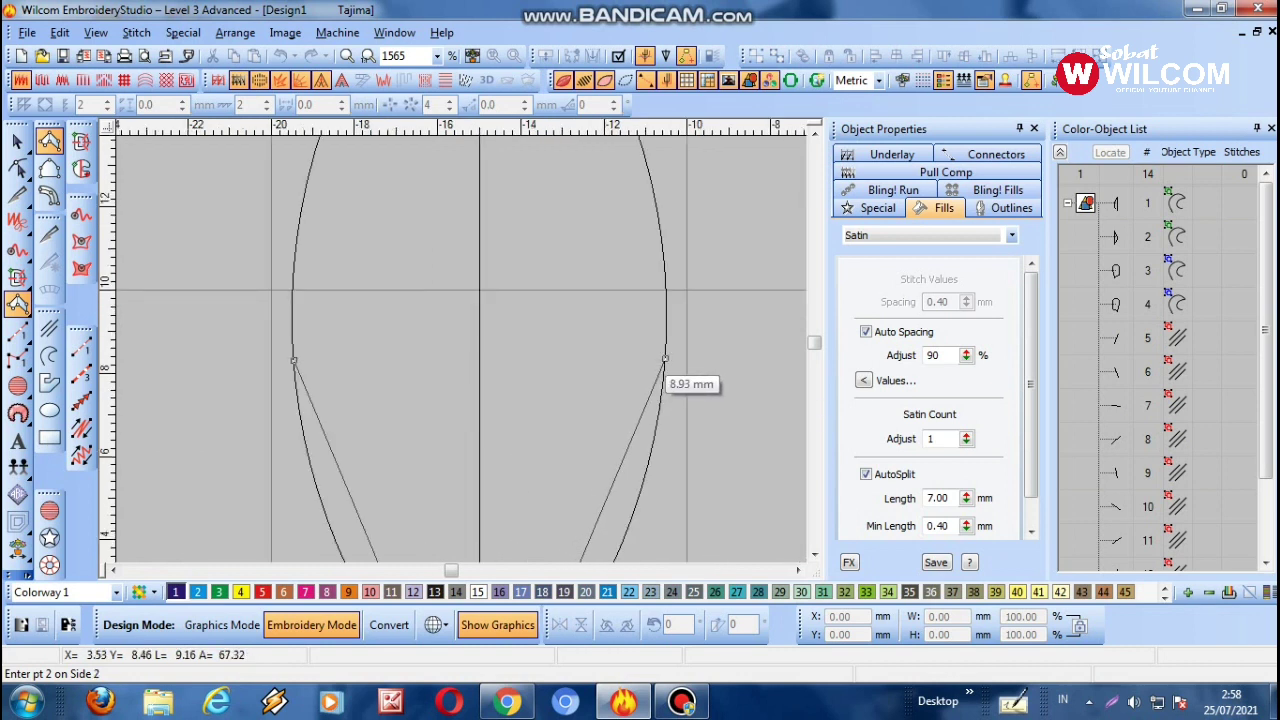
pyautogui.click(664, 358)
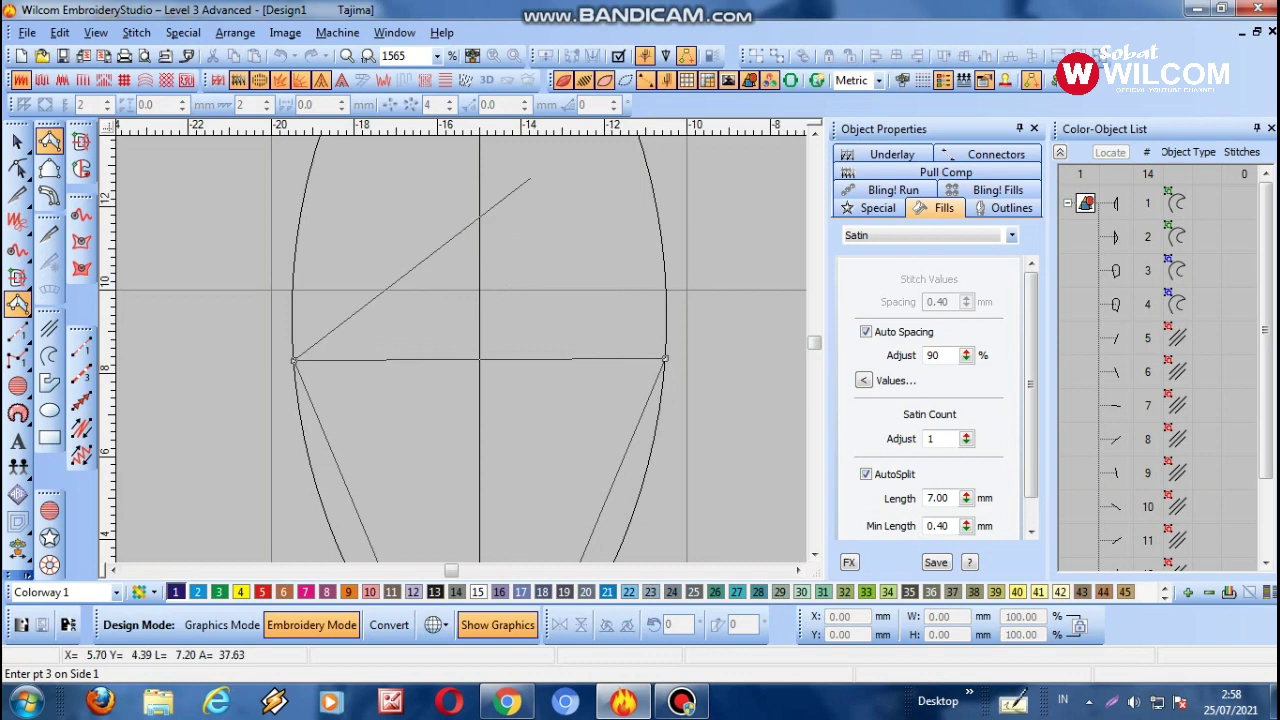
pyautogui.scroll(3, 403, 200)
pyautogui.scroll(3, 403, 158)
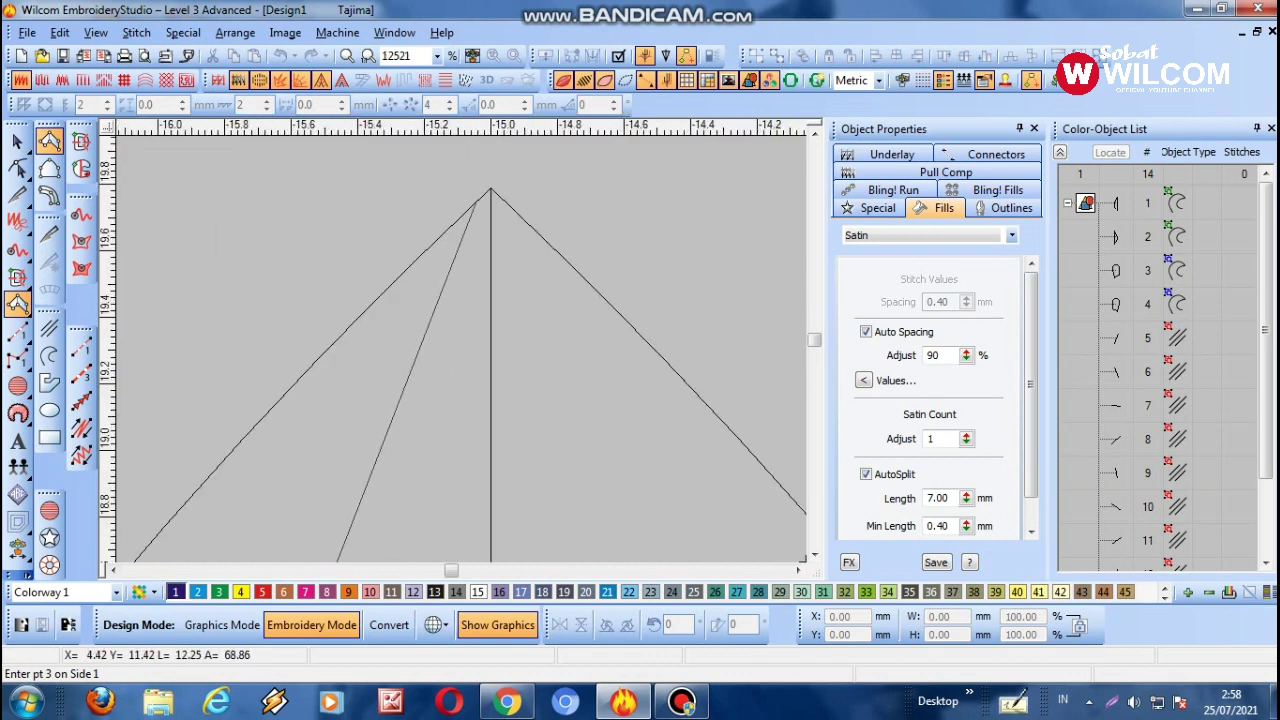
pyautogui.click(490, 190)
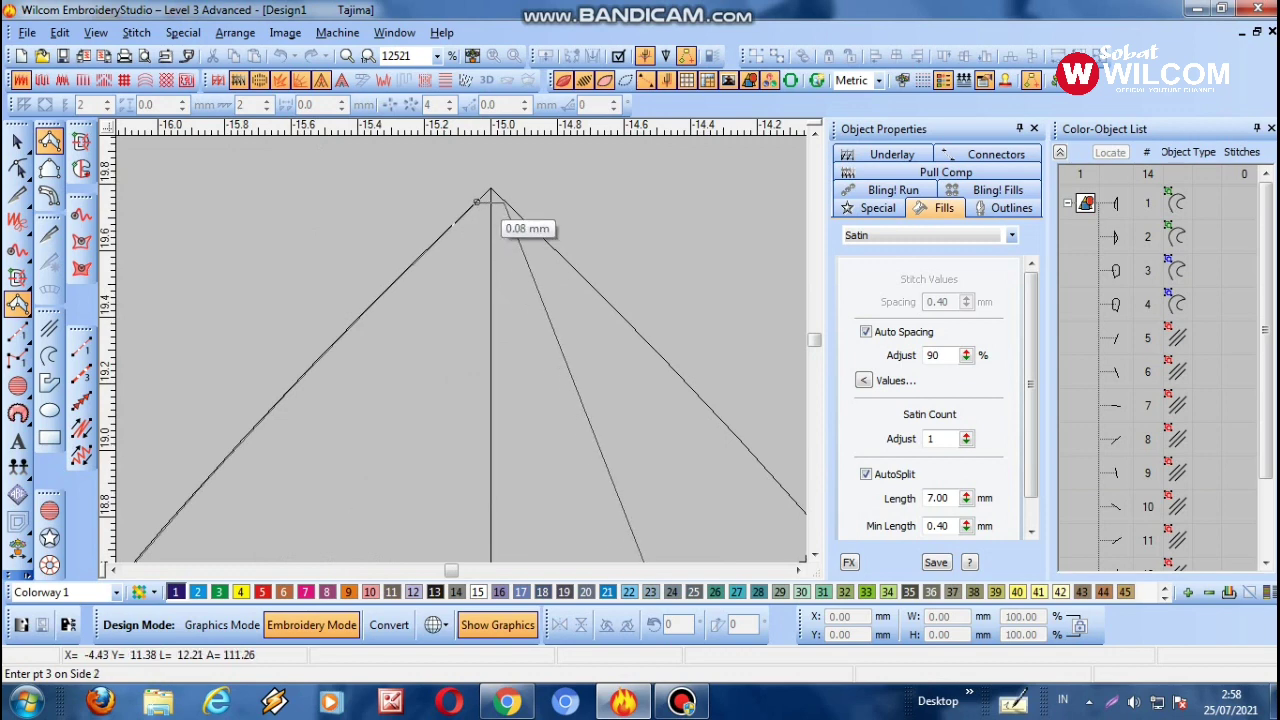
pyautogui.click(508, 204)
pyautogui.press('Return')
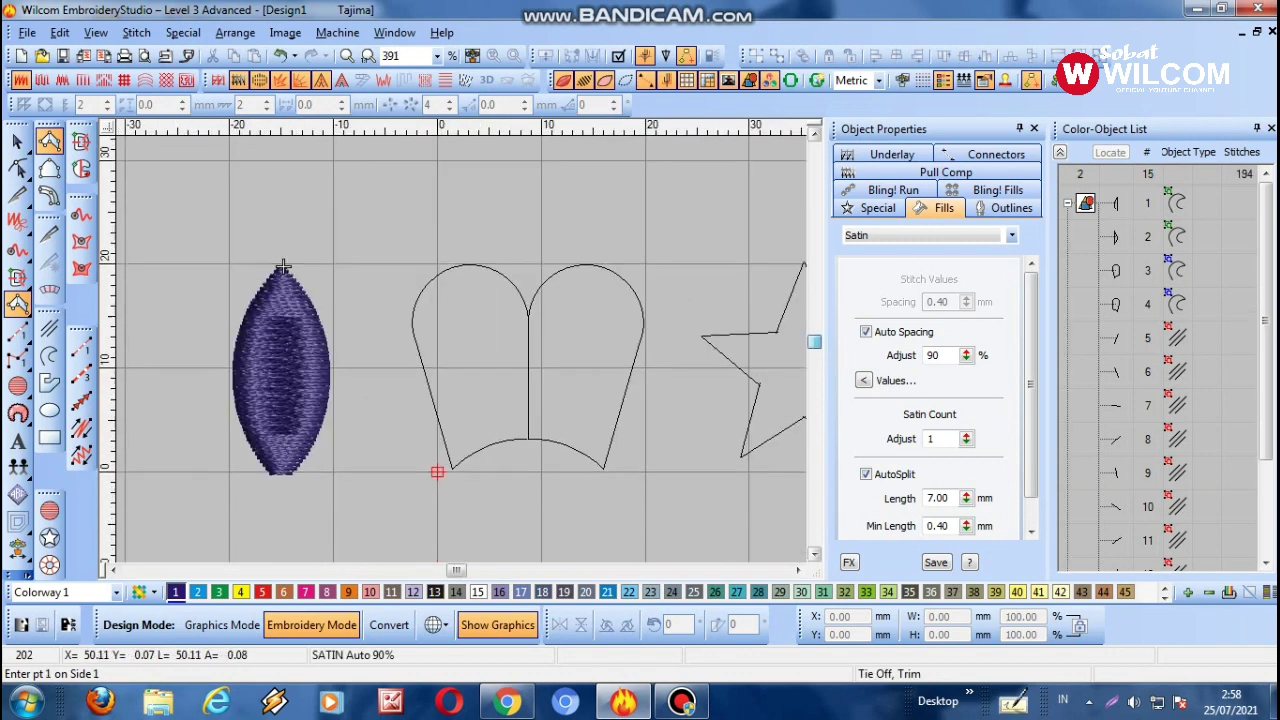
# Step: Examine the satin stitching of the leaf from its tip to its base
pyautogui.scroll(-1, 437, 551)
pyautogui.moveTo(456, 570); pyautogui.dragTo(451, 570)
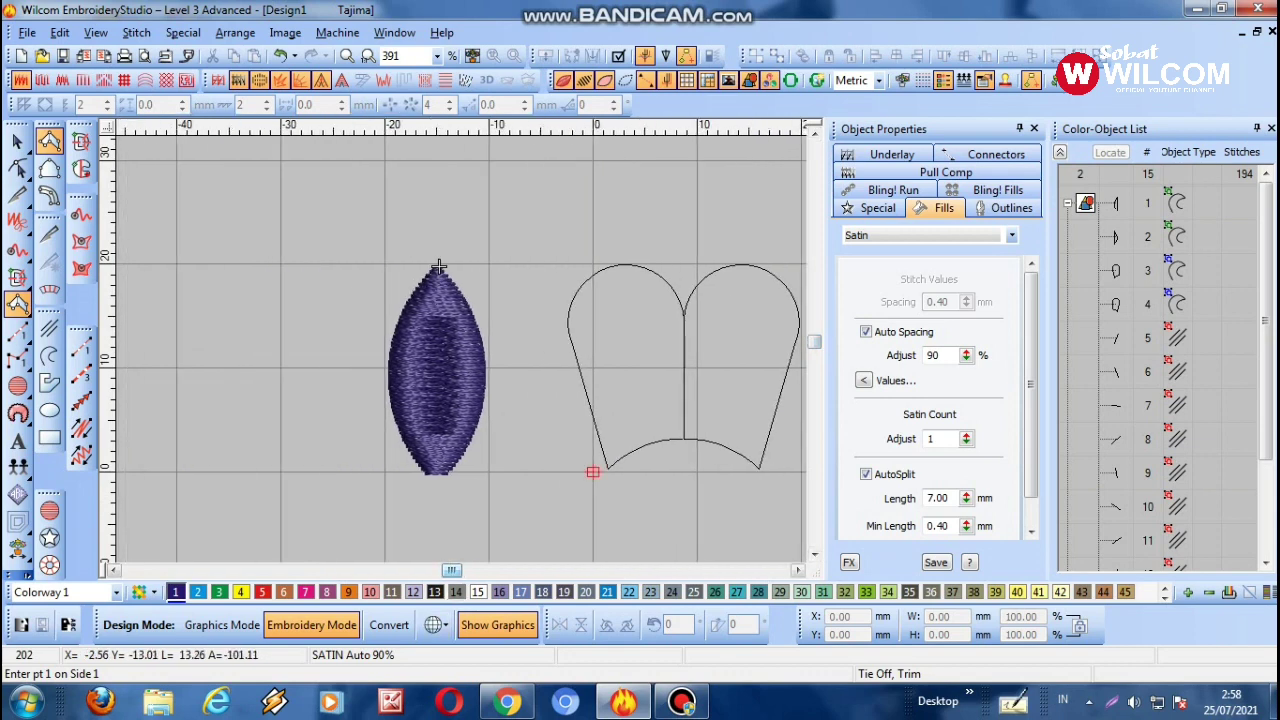
pyautogui.press('z')
pyautogui.scroll(1, 504, 188)
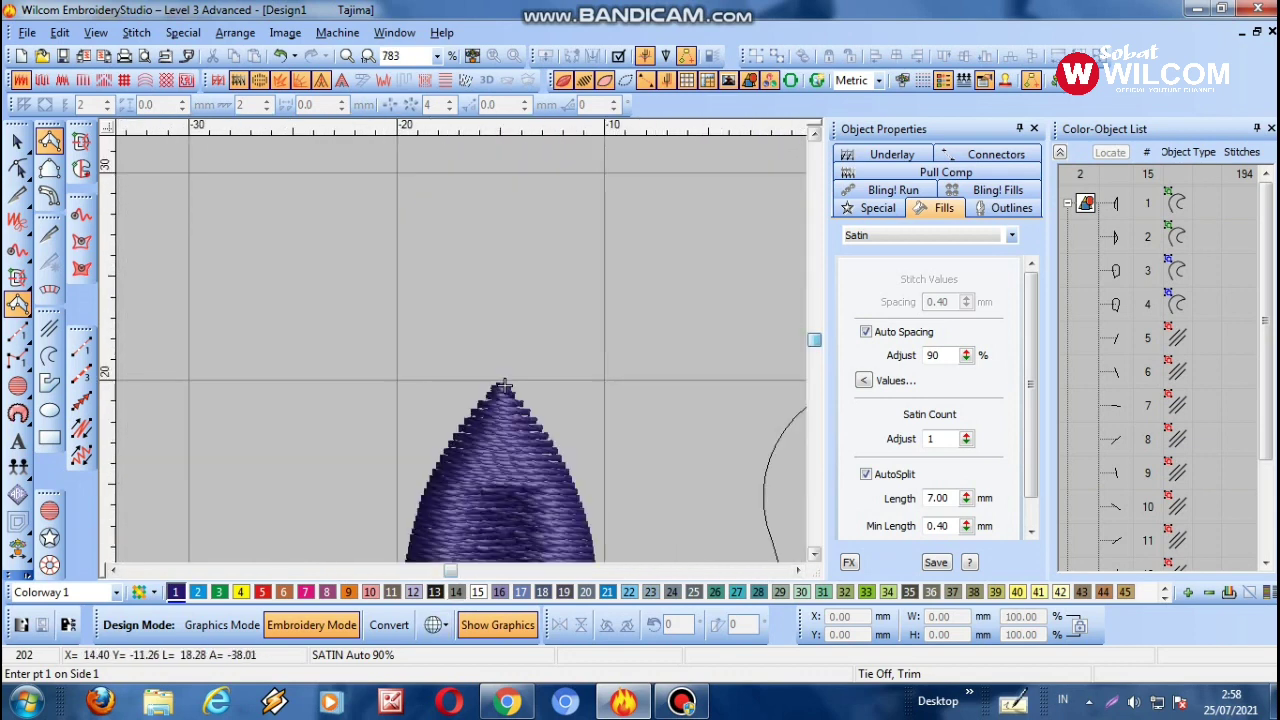
pyautogui.scroll(-1, 504, 188)
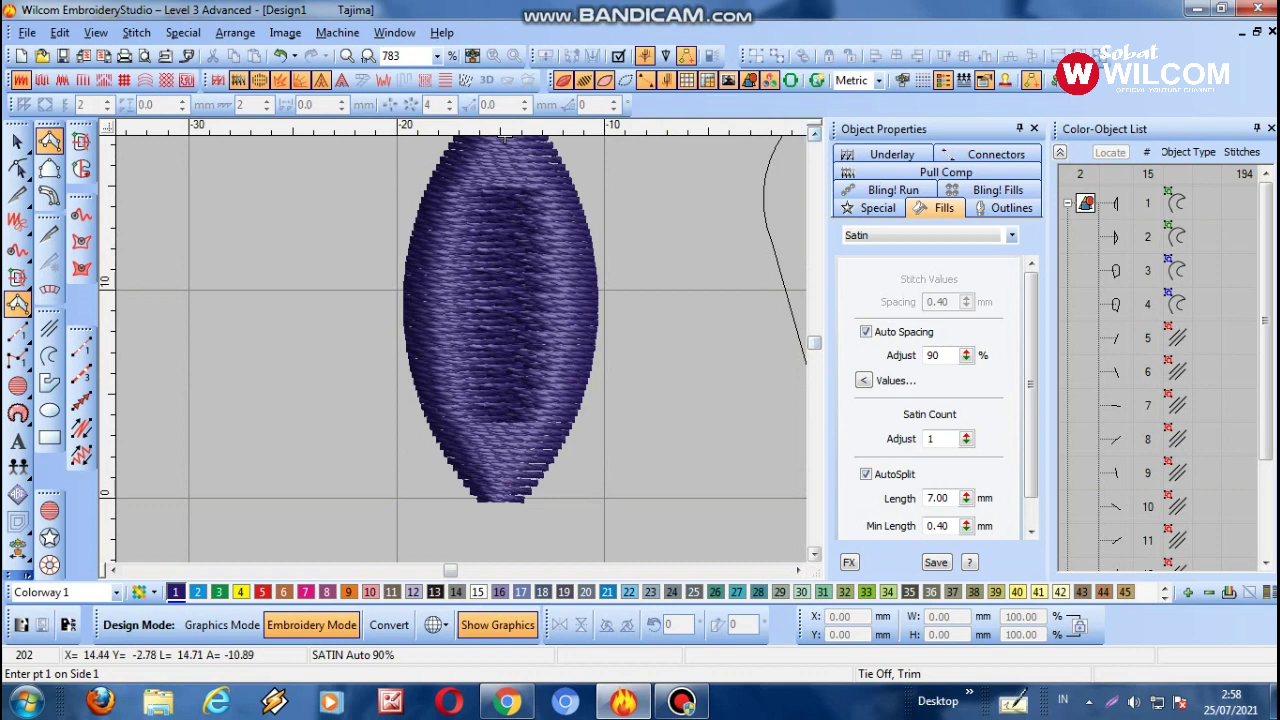
pyautogui.scroll(1, 502, 139)
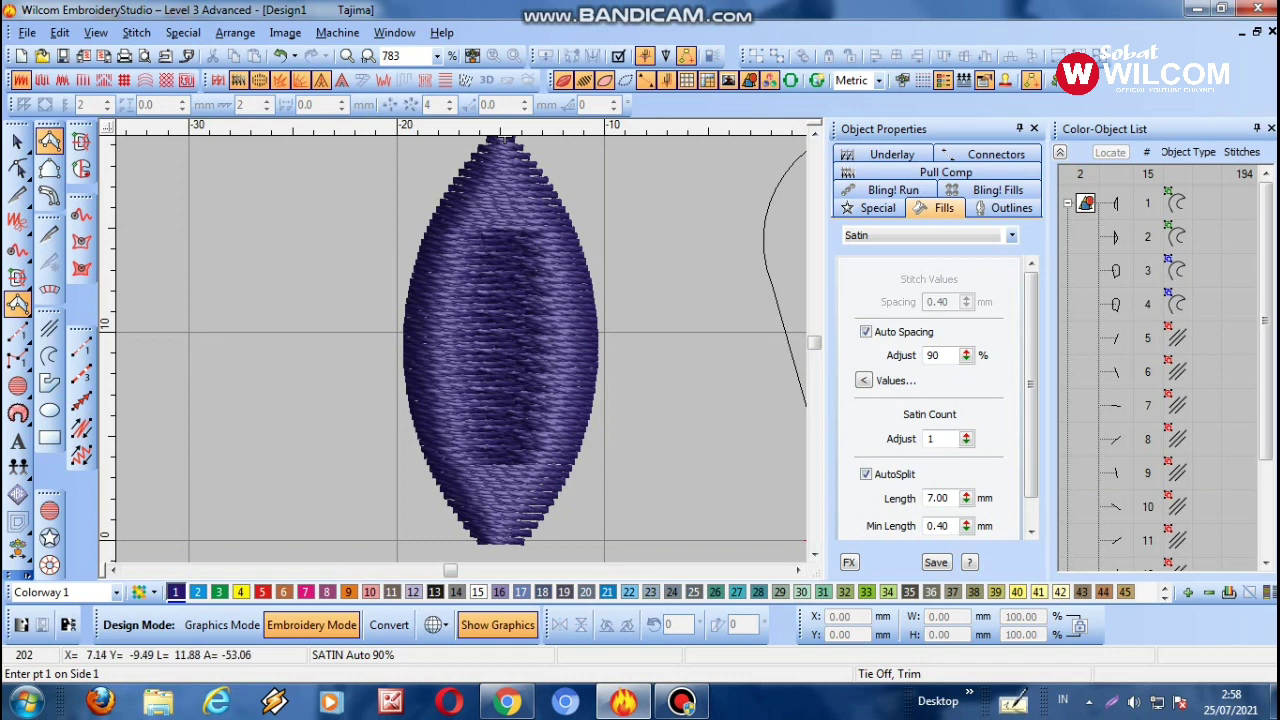
pyautogui.hotkey('shift', 'z')
pyautogui.moveTo(453, 570); pyautogui.dragTo(455, 570)
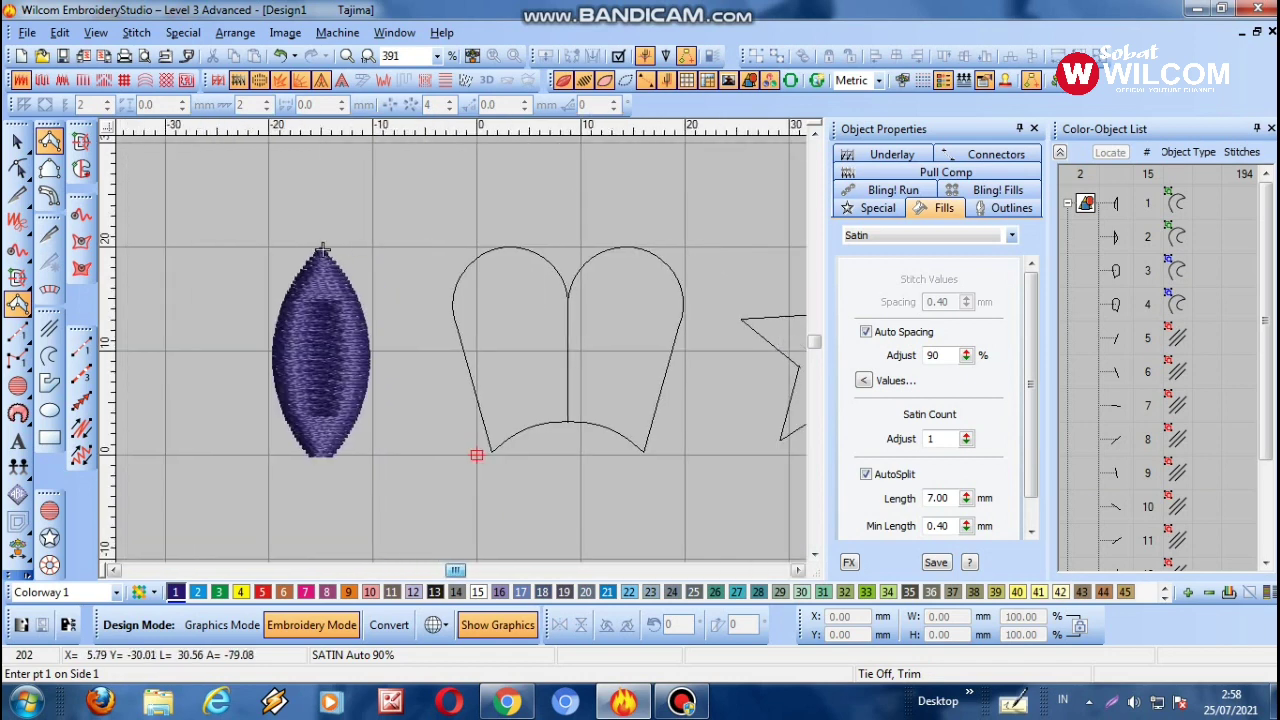
# Step: Examine the double-lobed outline and the star outline beside the stitched leaf
pyautogui.hscroll(2, 470, 347)
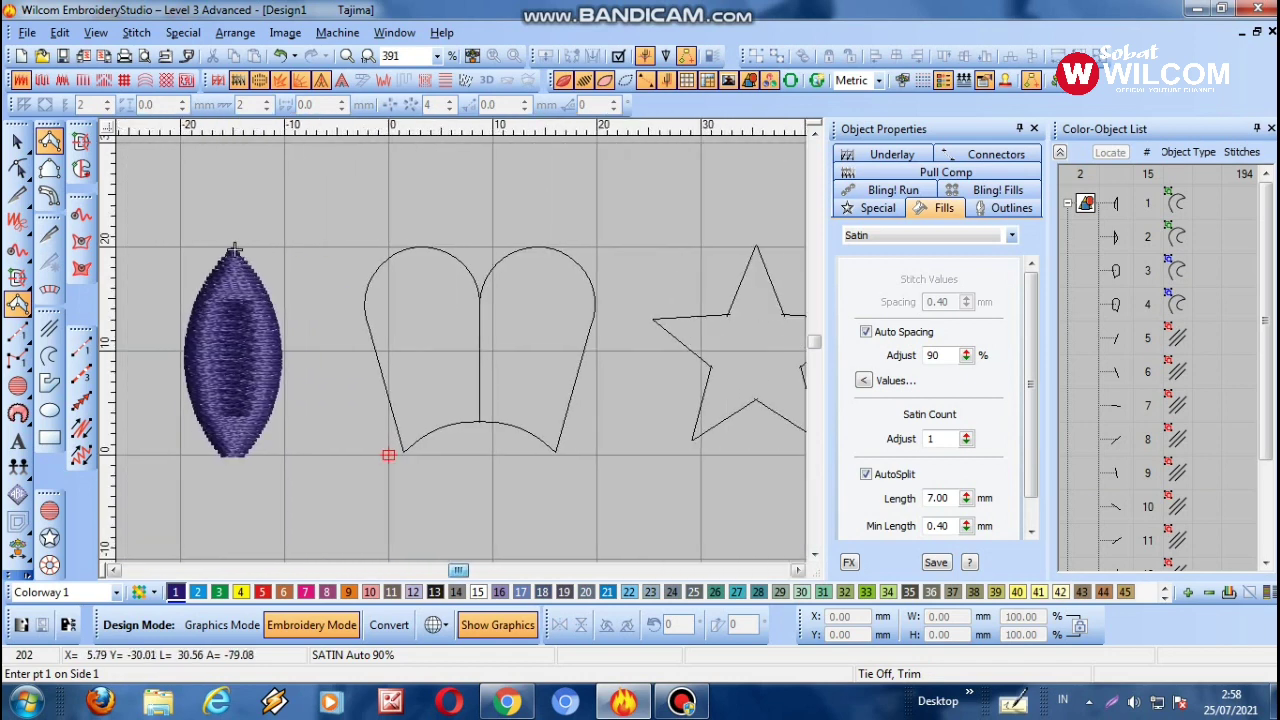
pyautogui.hscroll(2, 388, 455)
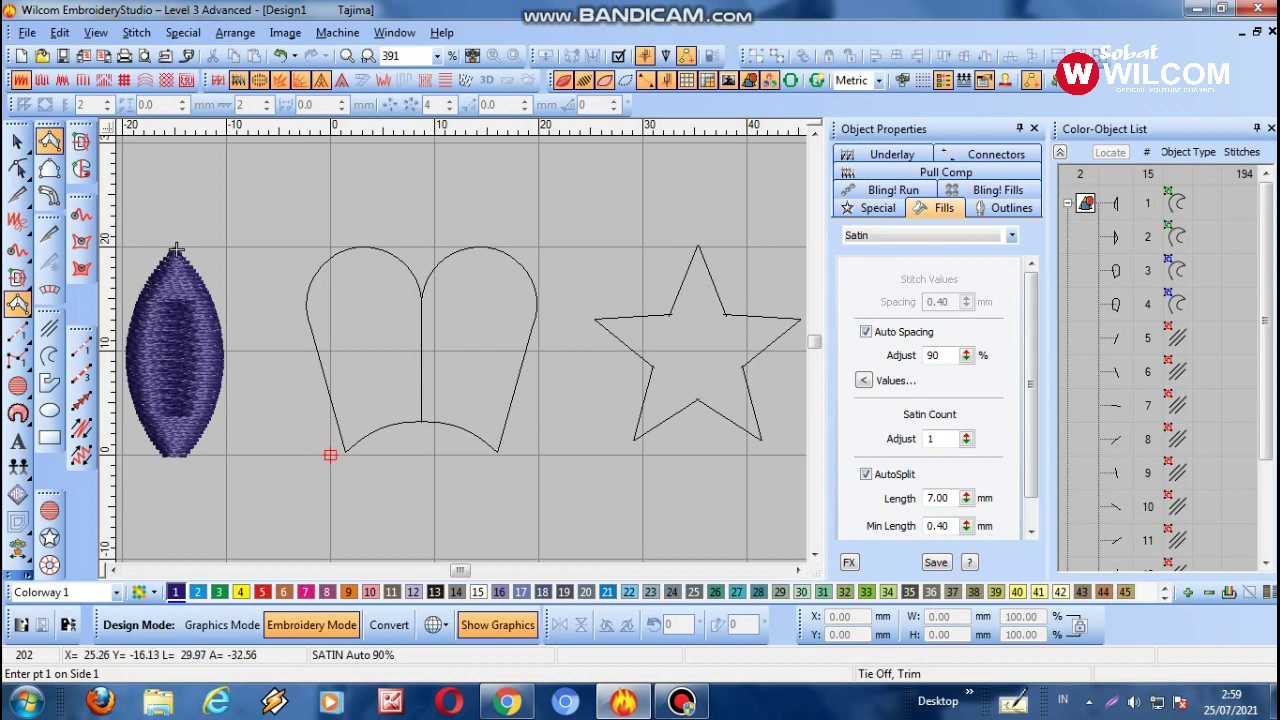
pyautogui.press('z')
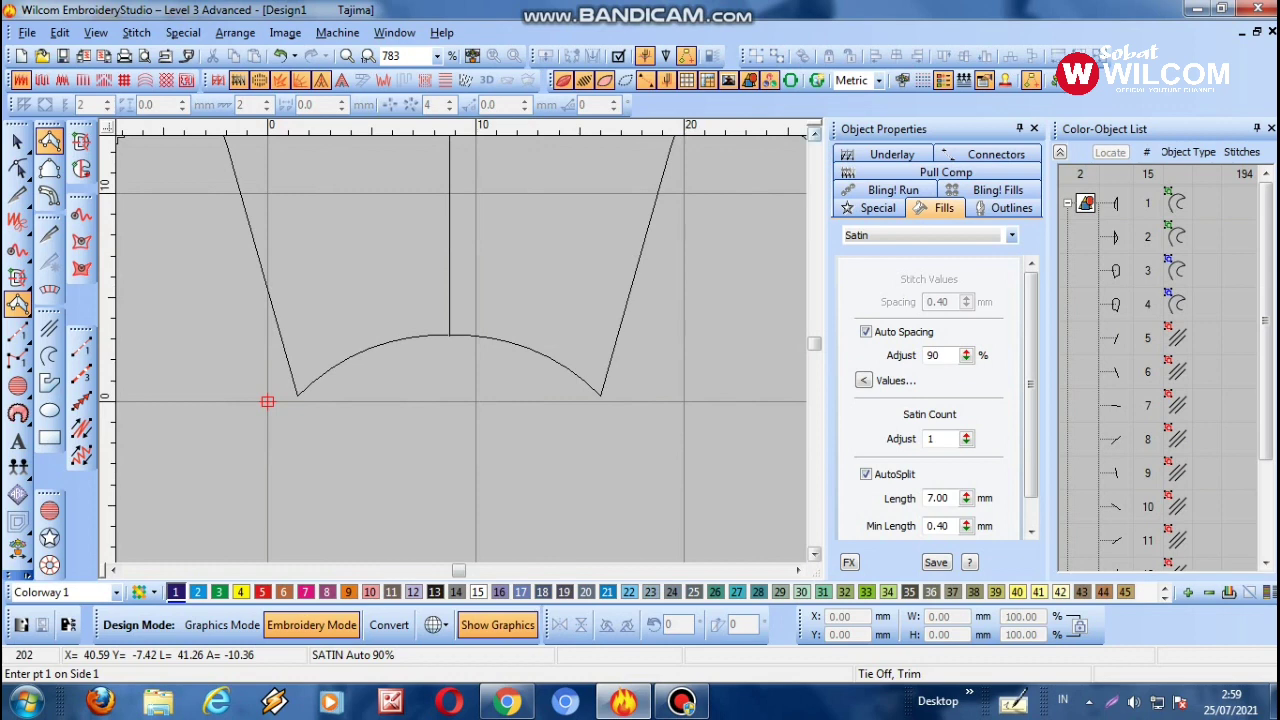
pyautogui.scroll(1, 800, 175)
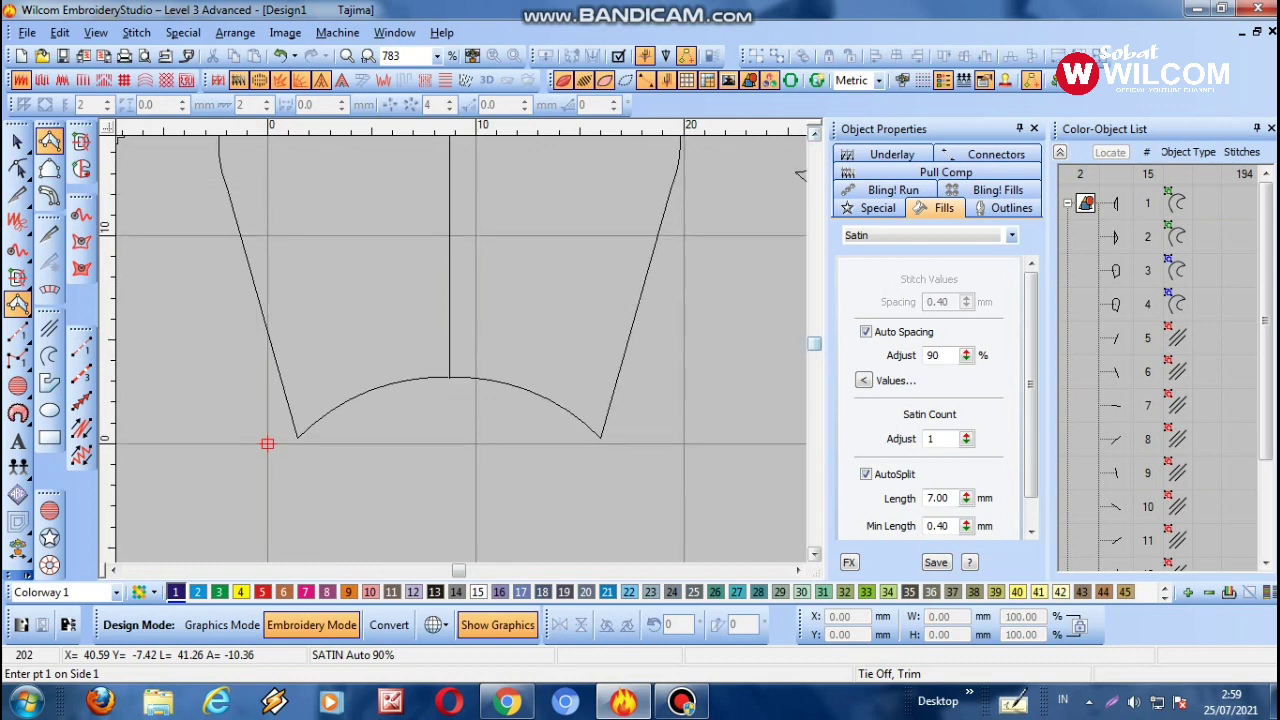
pyautogui.scroll(3, 800, 175)
pyautogui.scroll(-2, 800, 229)
pyautogui.scroll(3, 800, 229)
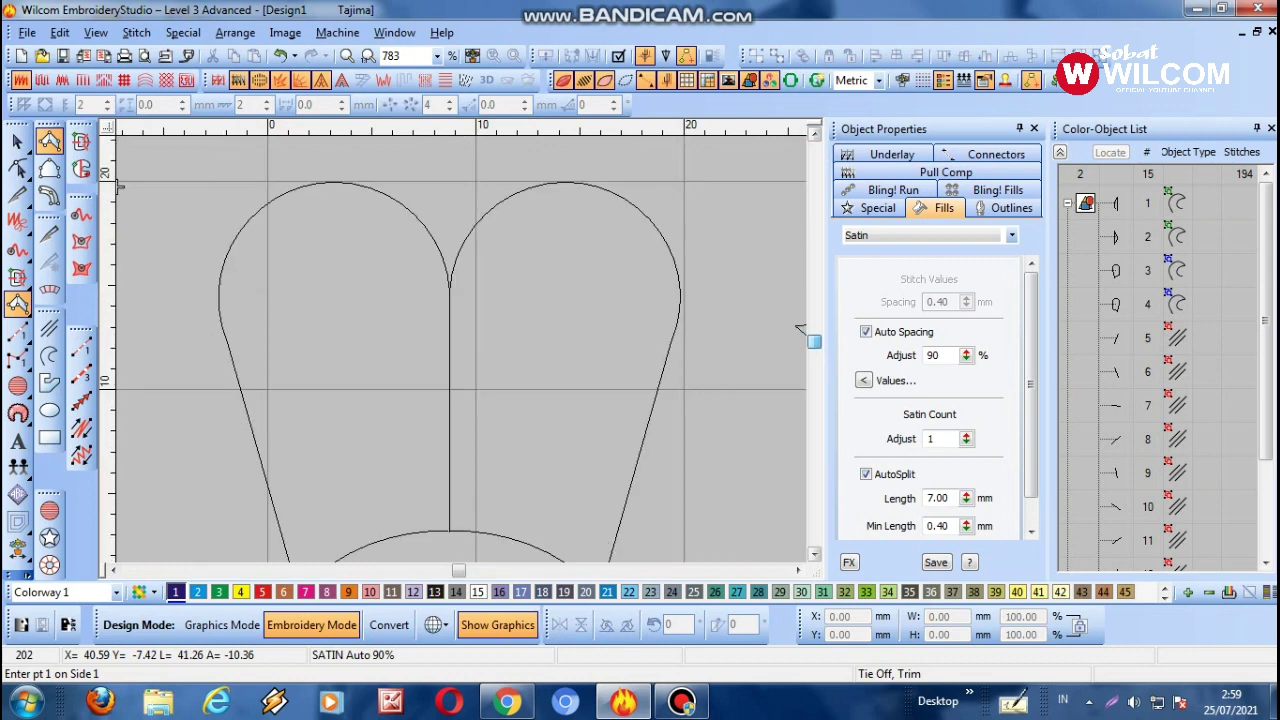
pyautogui.hotkey('shift', 'z')
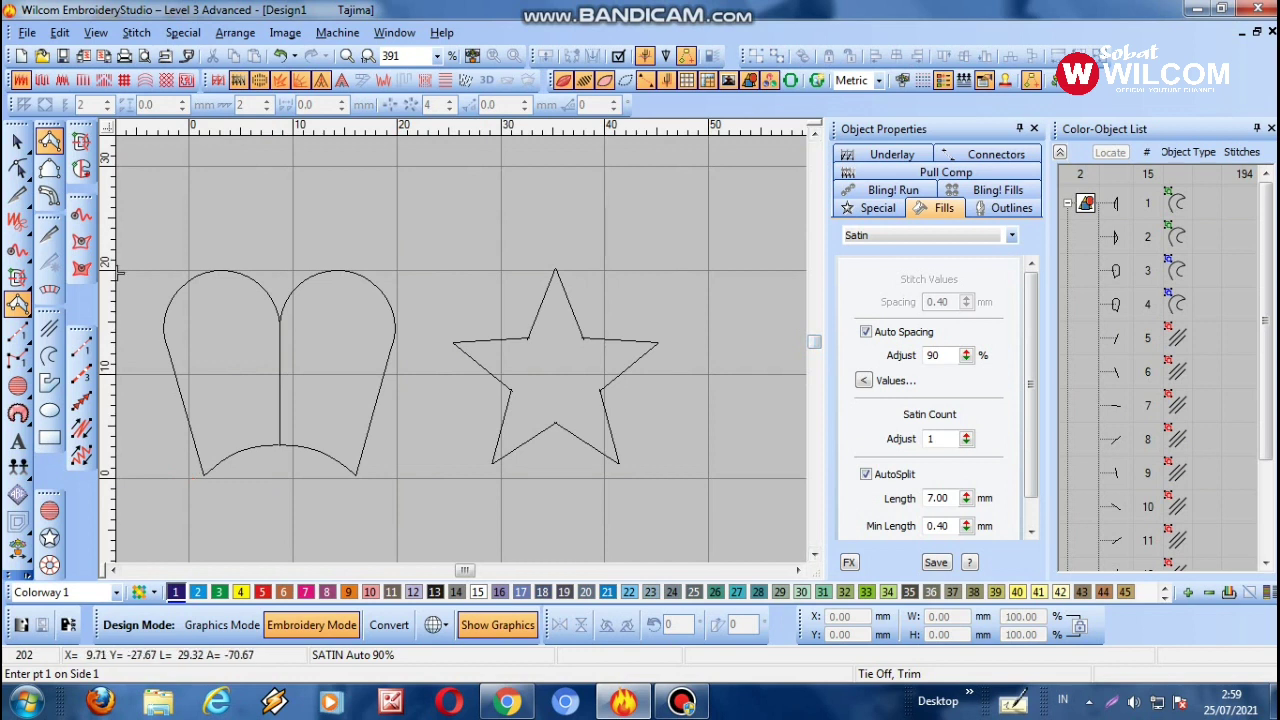
pyautogui.click(114, 570)
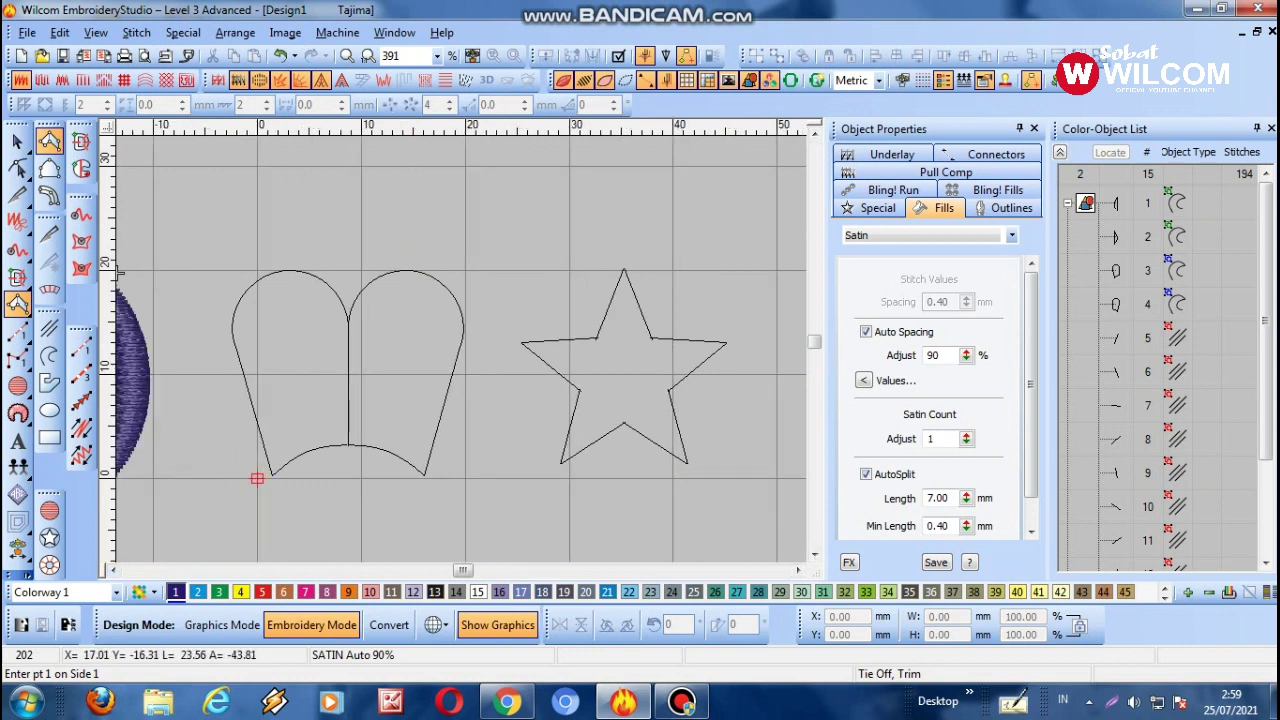
# Step: Digitize Side 1 of an Input B satin shape along the double-lobed outline's bottom arc with three points, one at each corner and one mid-arc
pyautogui.click(49, 169)
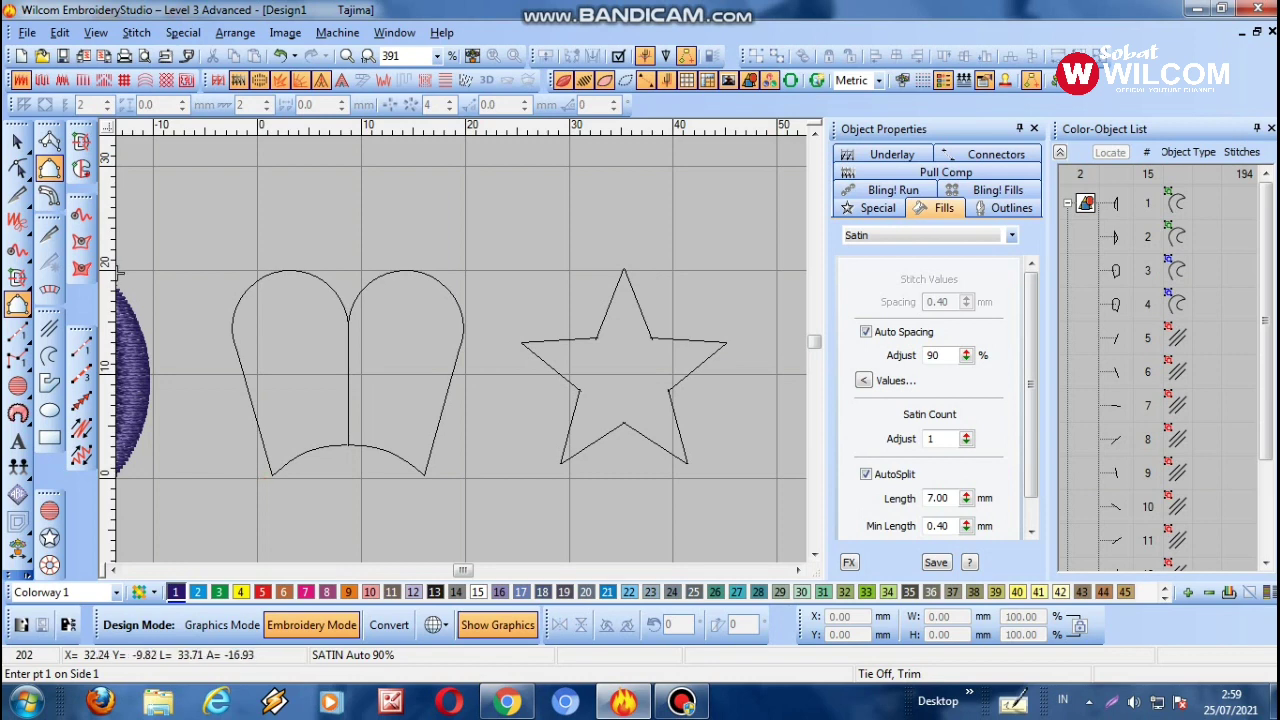
pyautogui.press('z')
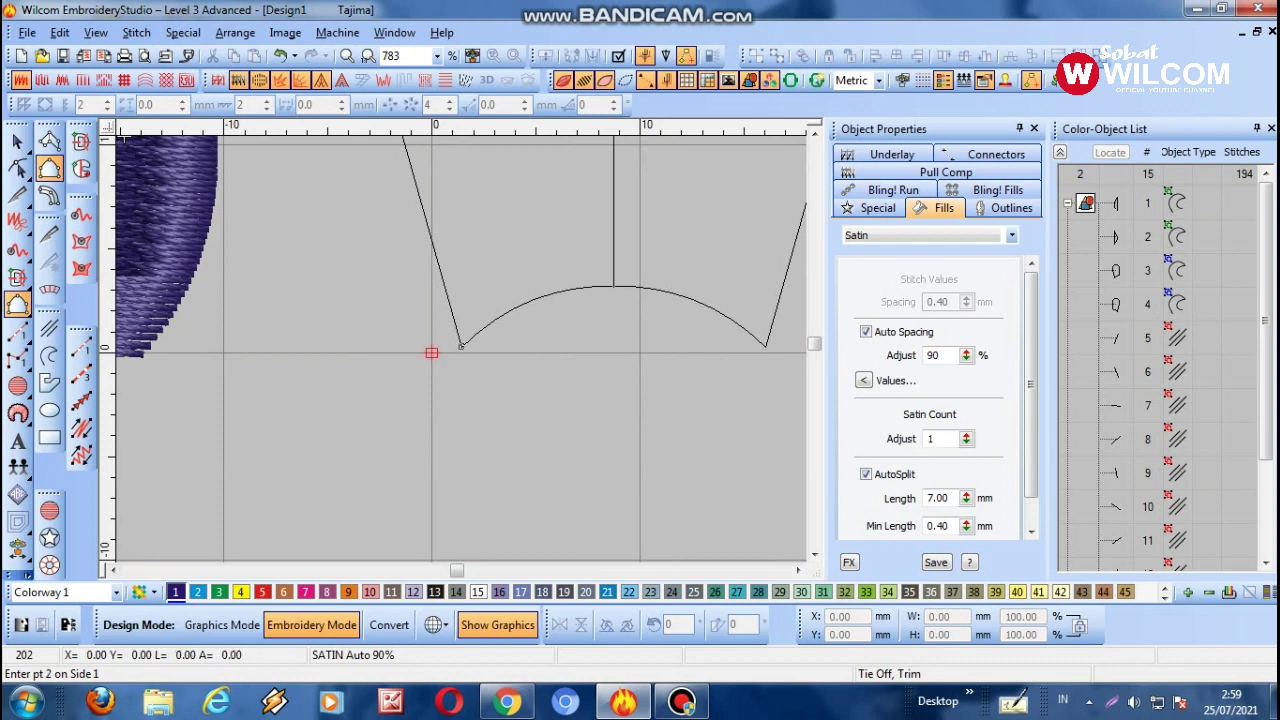
pyautogui.click(461, 346)
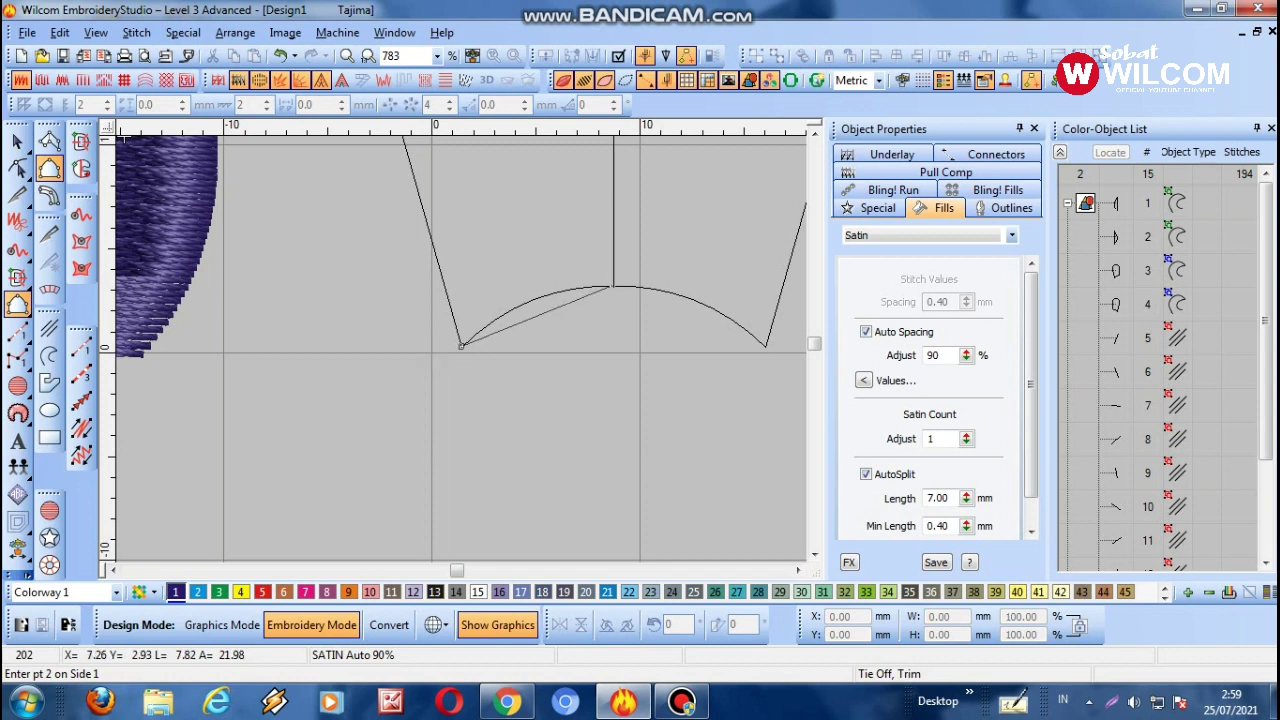
pyautogui.click(612, 287)
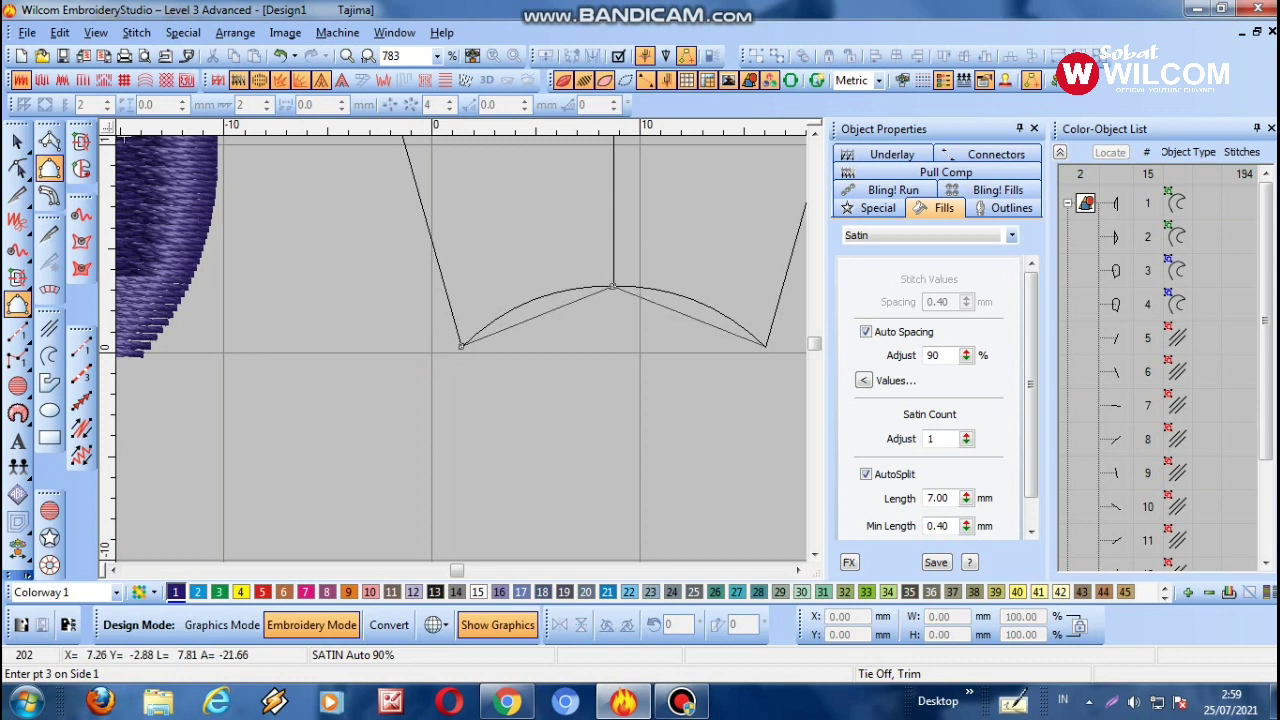
pyautogui.click(764, 347)
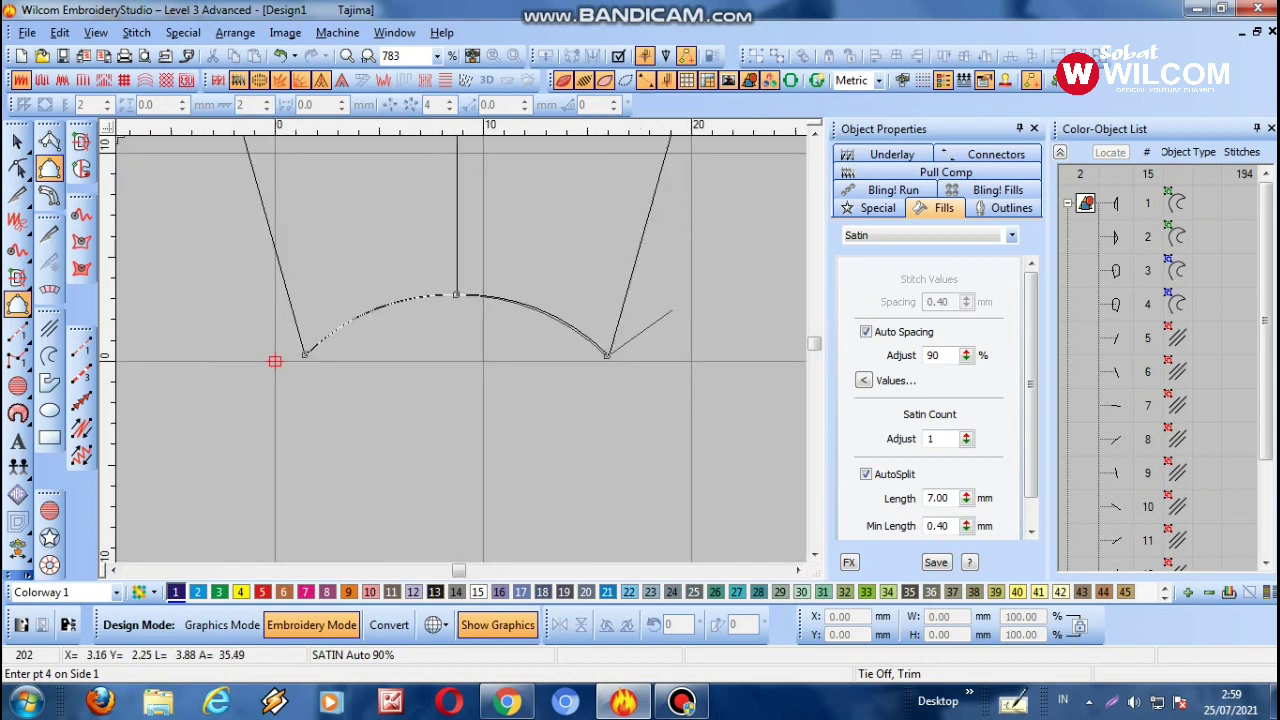
pyautogui.press('Return')
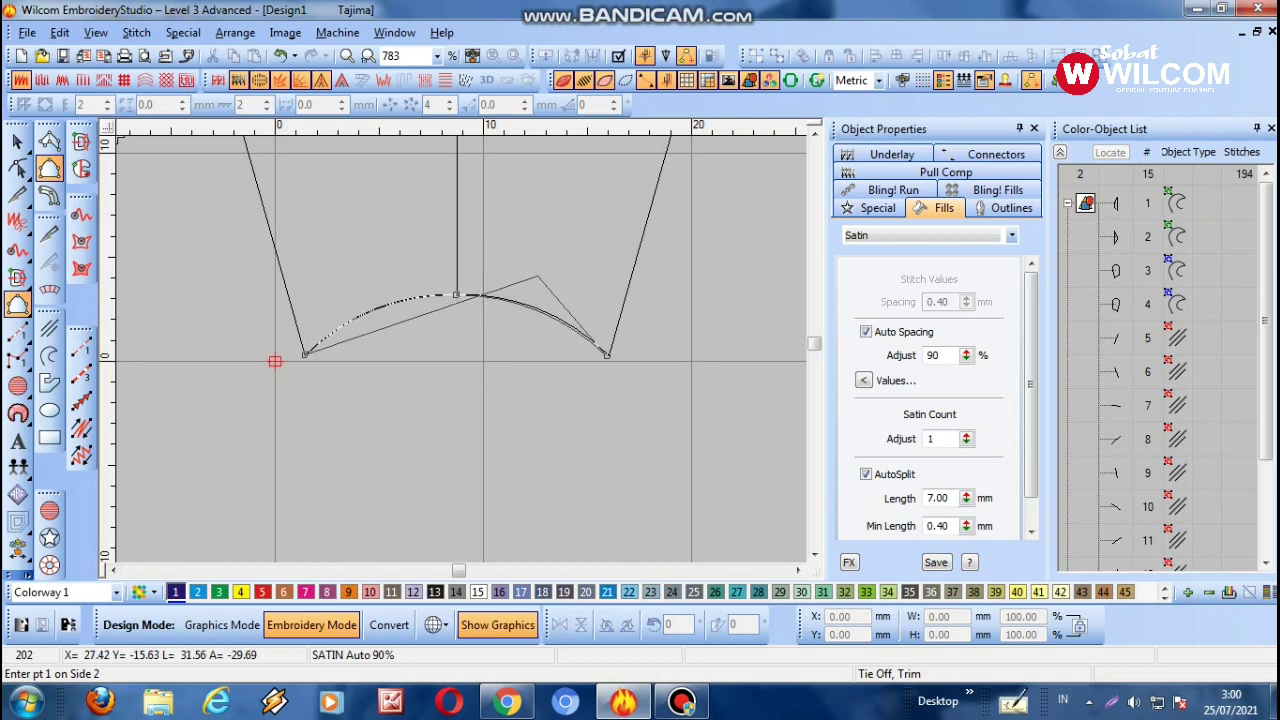
# Step: Start Side 2 of the Input B shape along the left lobe with points at its outer shoulder, its crest and the central notch
pyautogui.scroll(5, 460, 320)
pyautogui.hscroll(-3, 400, 360)
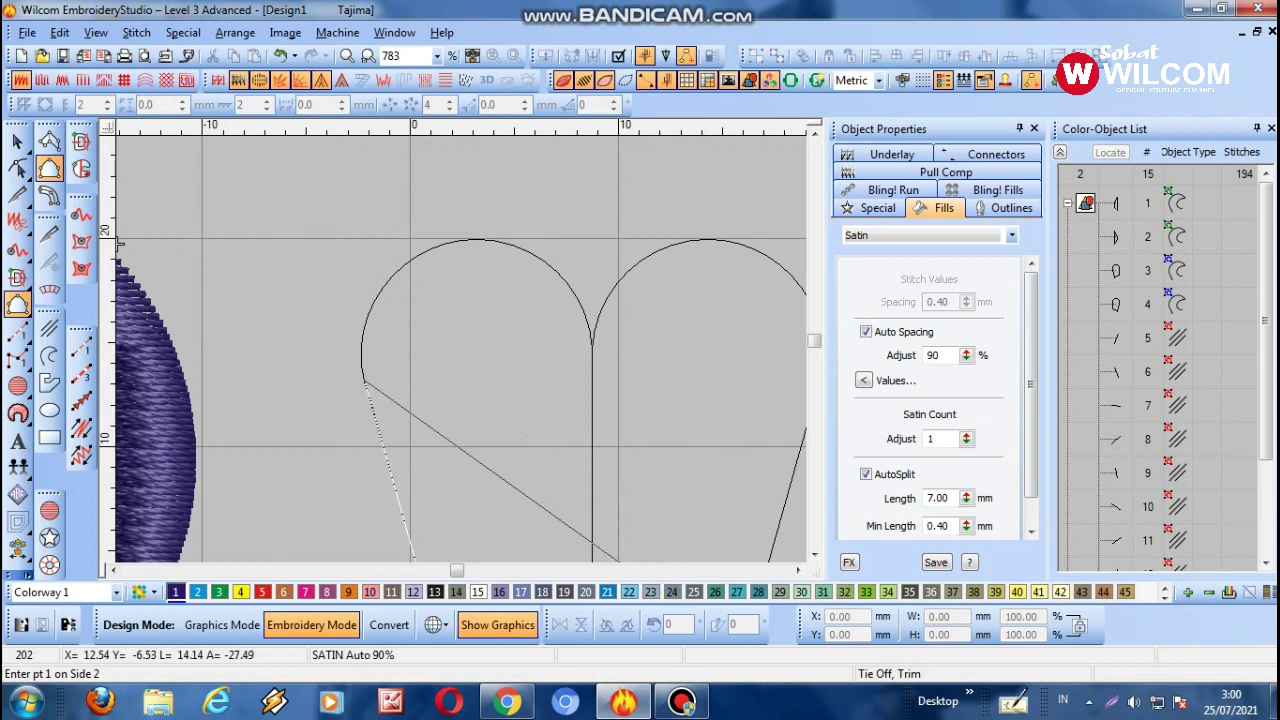
pyautogui.click(364, 381)
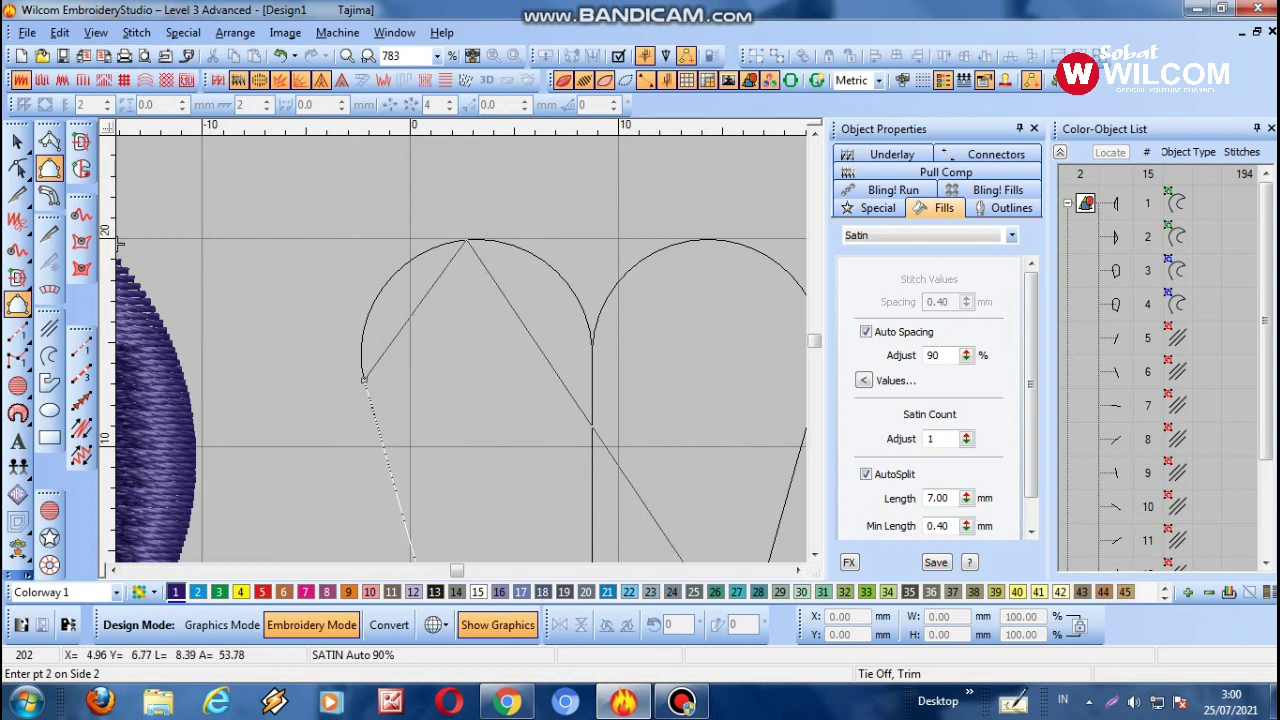
pyautogui.click(466, 240)
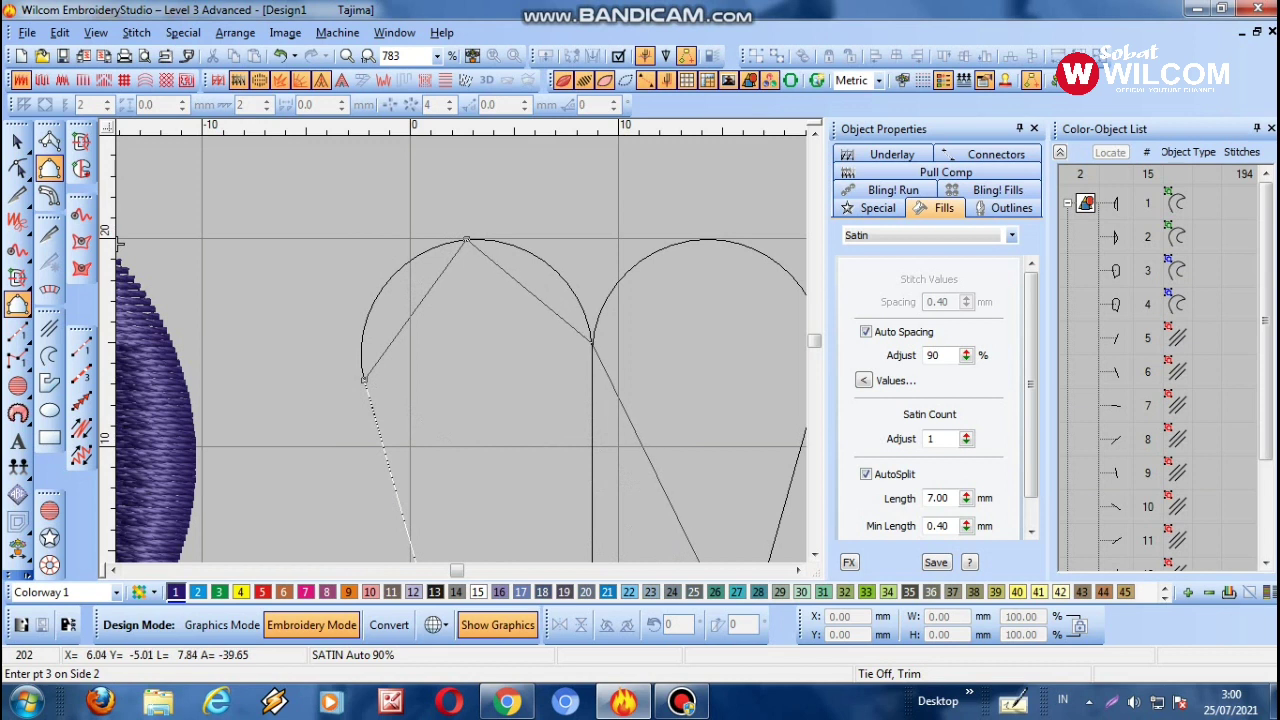
pyautogui.click(592, 345)
pyautogui.press('c')
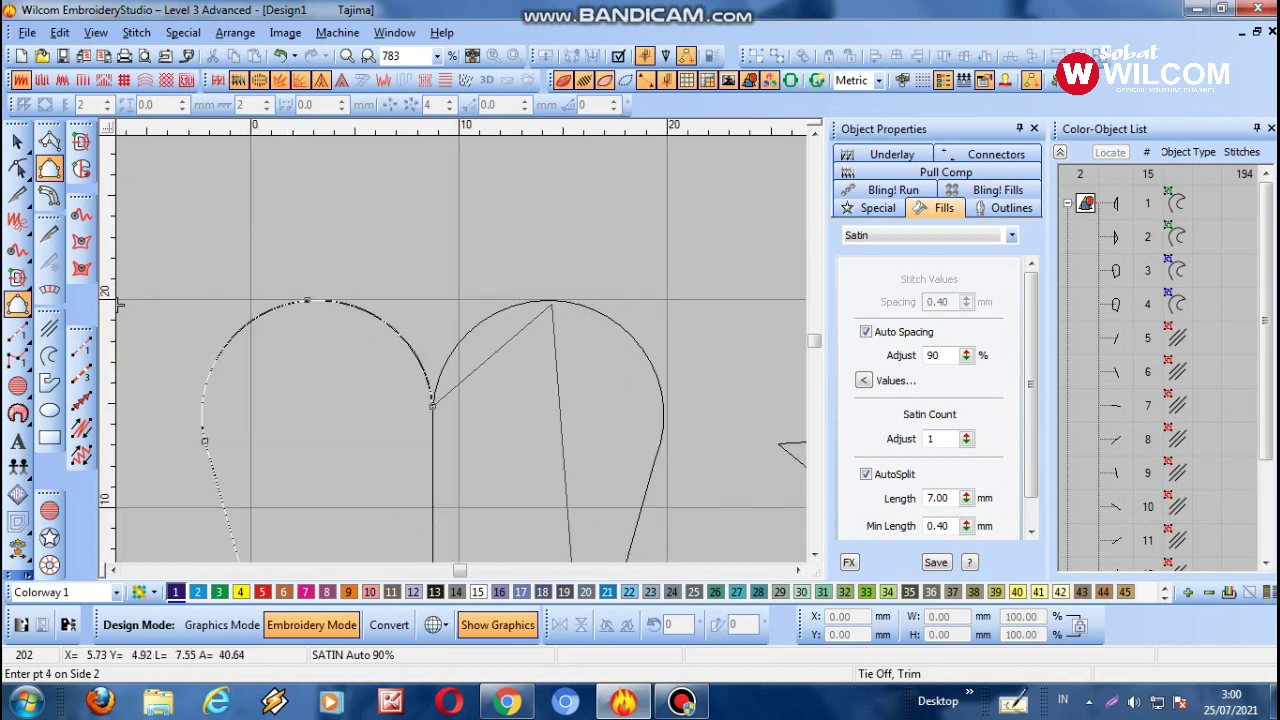
# Step: Finish Side 2 over the right lobe's crest and outer shoulder down to the bottom-right corner, and generate the satin stitches
pyautogui.click(554, 299)
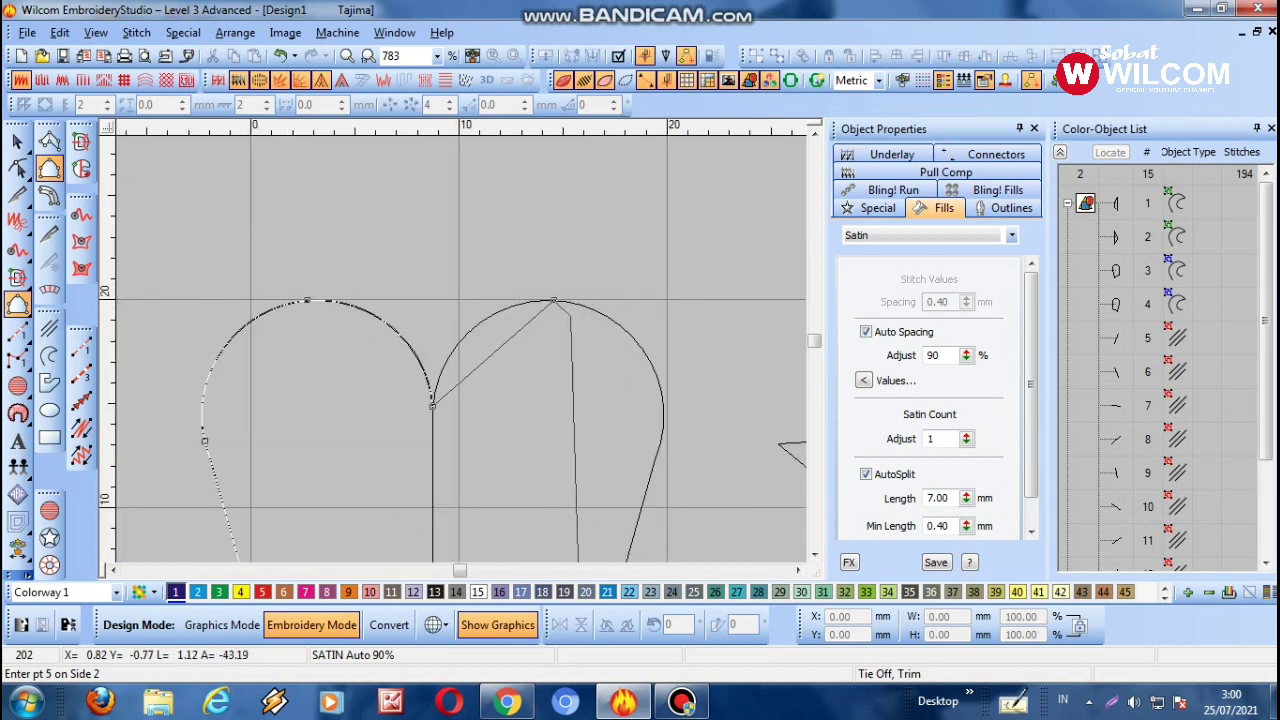
pyautogui.click(662, 440)
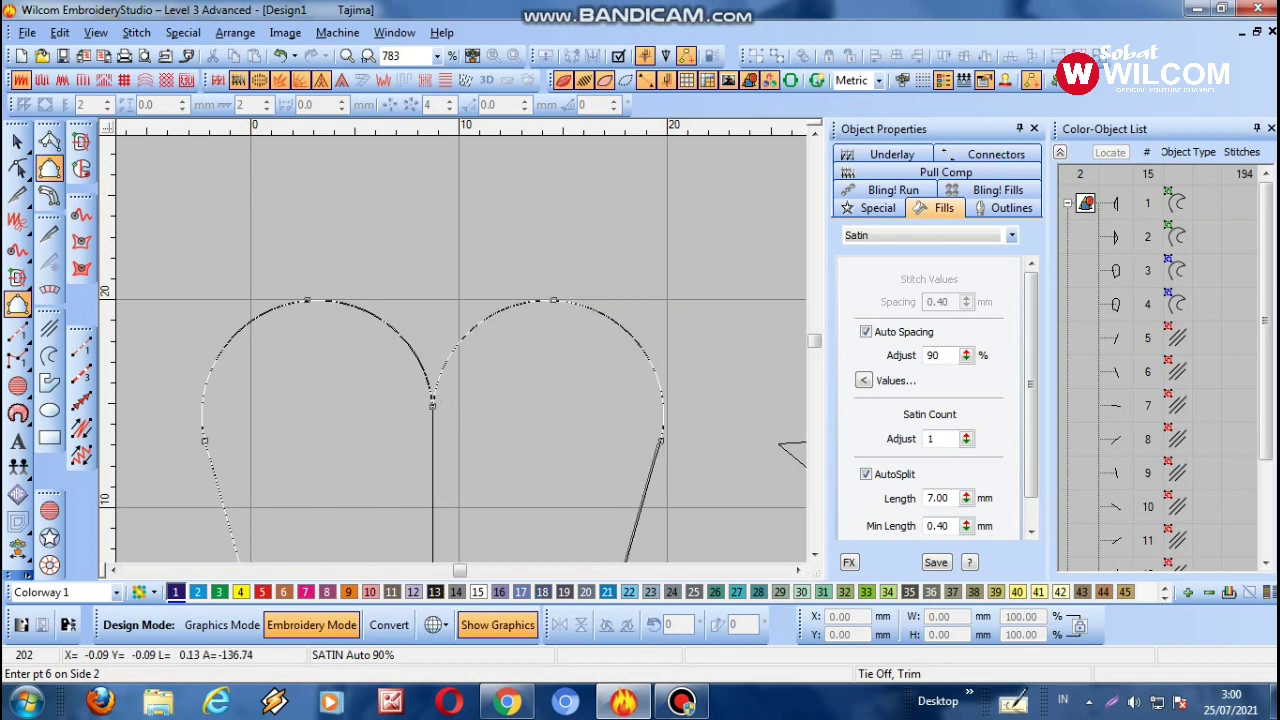
pyautogui.press('c')
pyautogui.press('c')
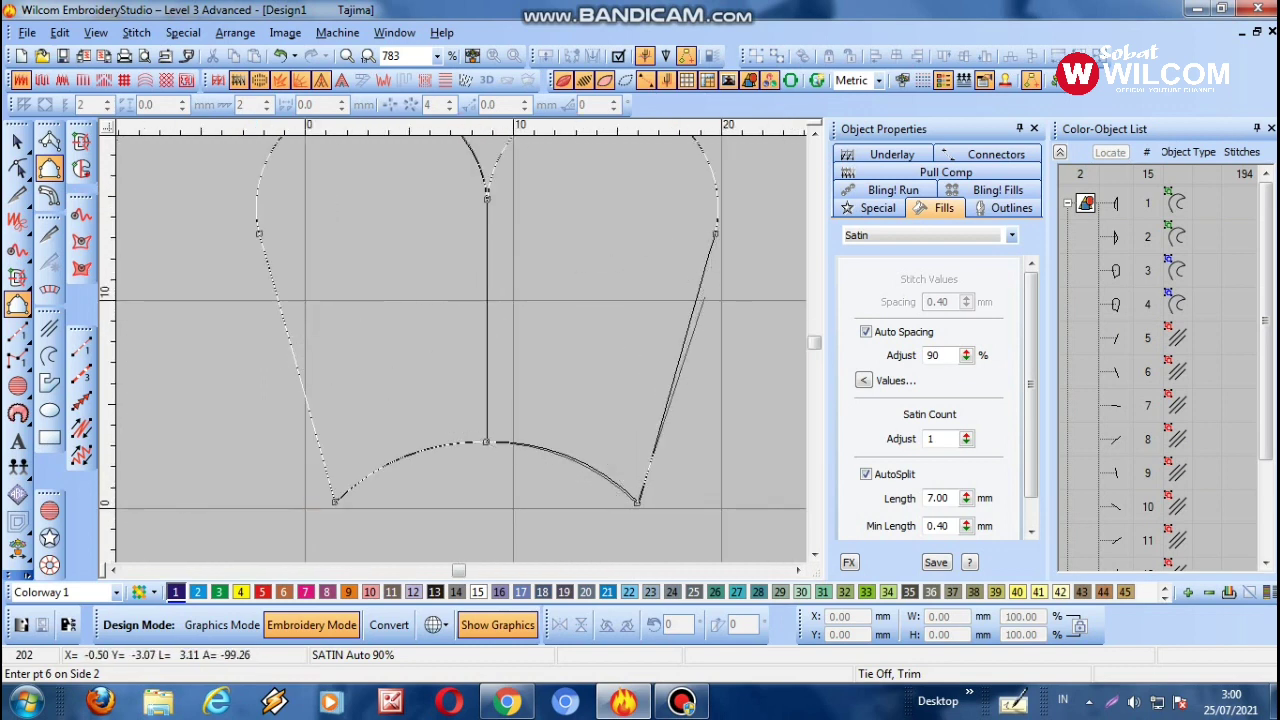
pyautogui.click(637, 501)
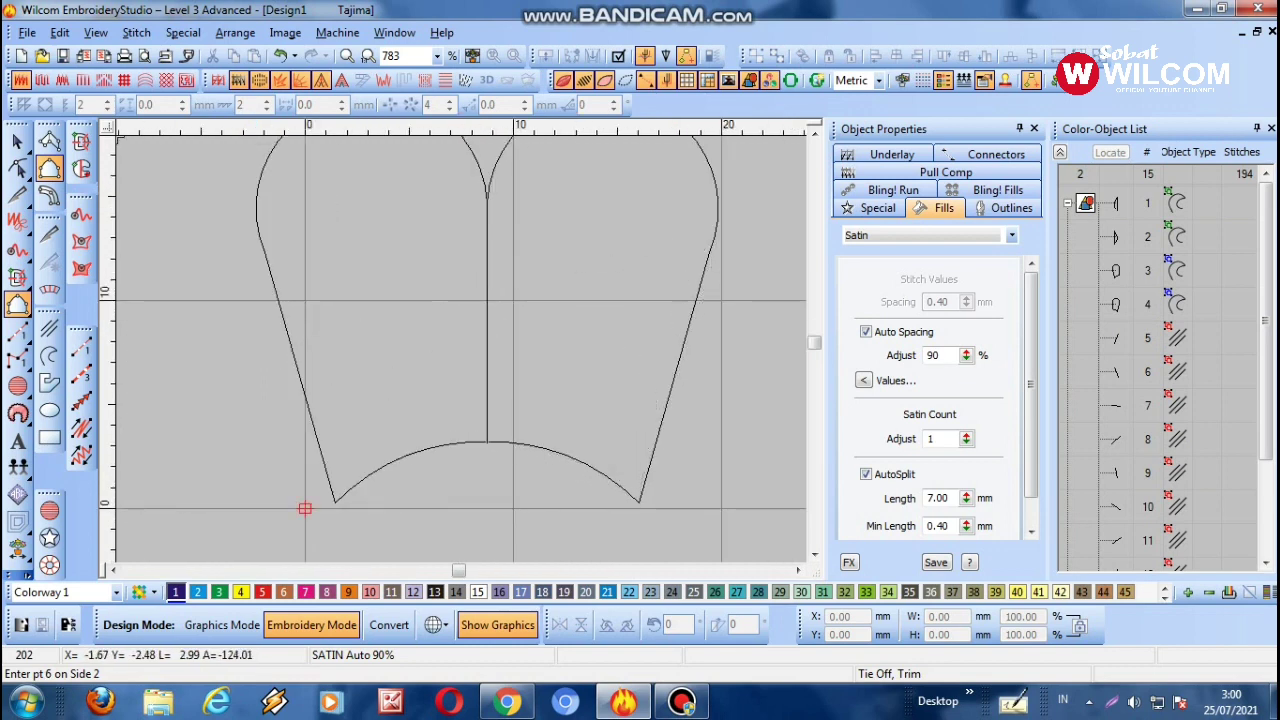
pyautogui.press('Return')
pyautogui.hotkey('shift', 'z')
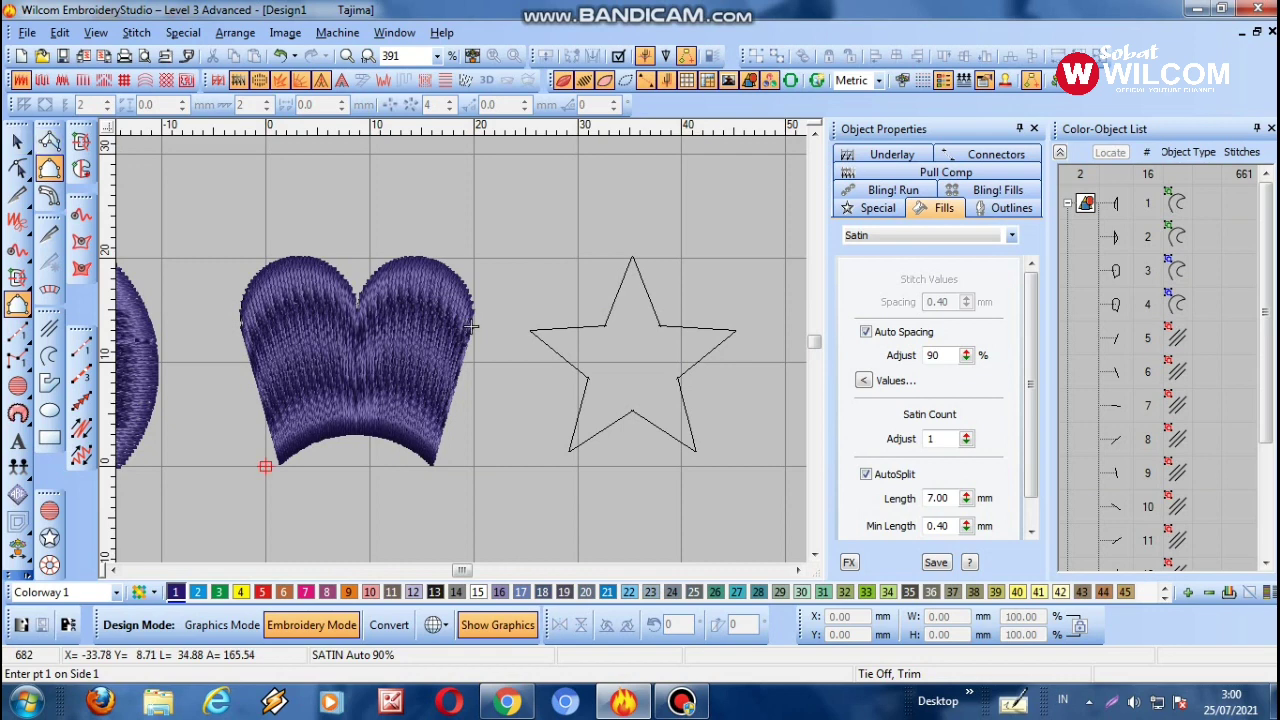
# Step: Recolor the double-lobed satin object with colour 5, red
pyautogui.press('Escape')
pyautogui.click(262, 592)
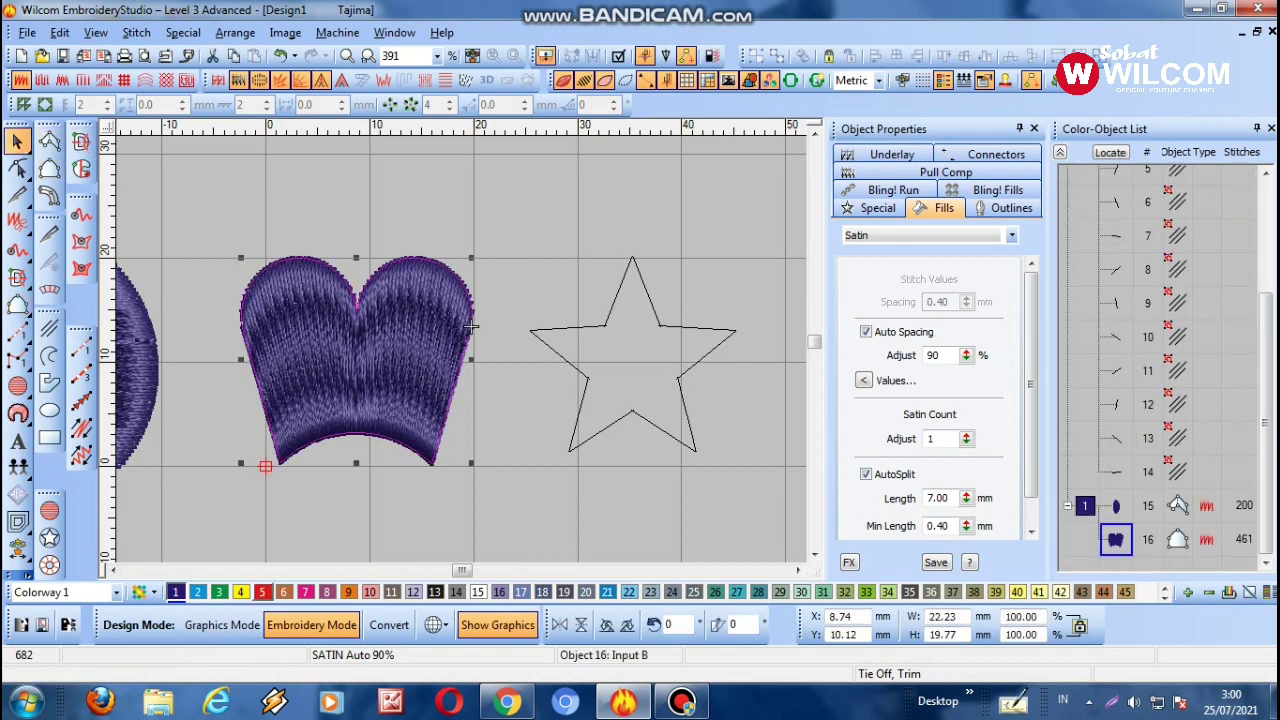
pyautogui.press('Escape')
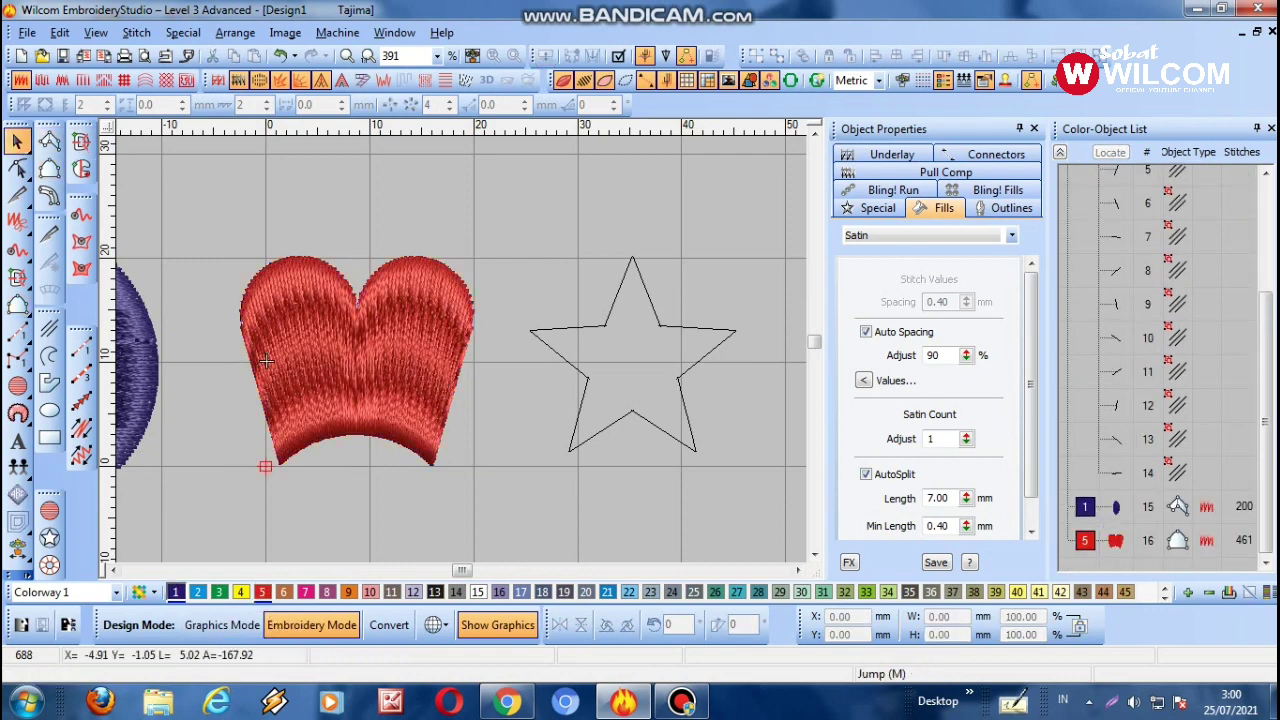
pyautogui.scroll(1, 265, 362)
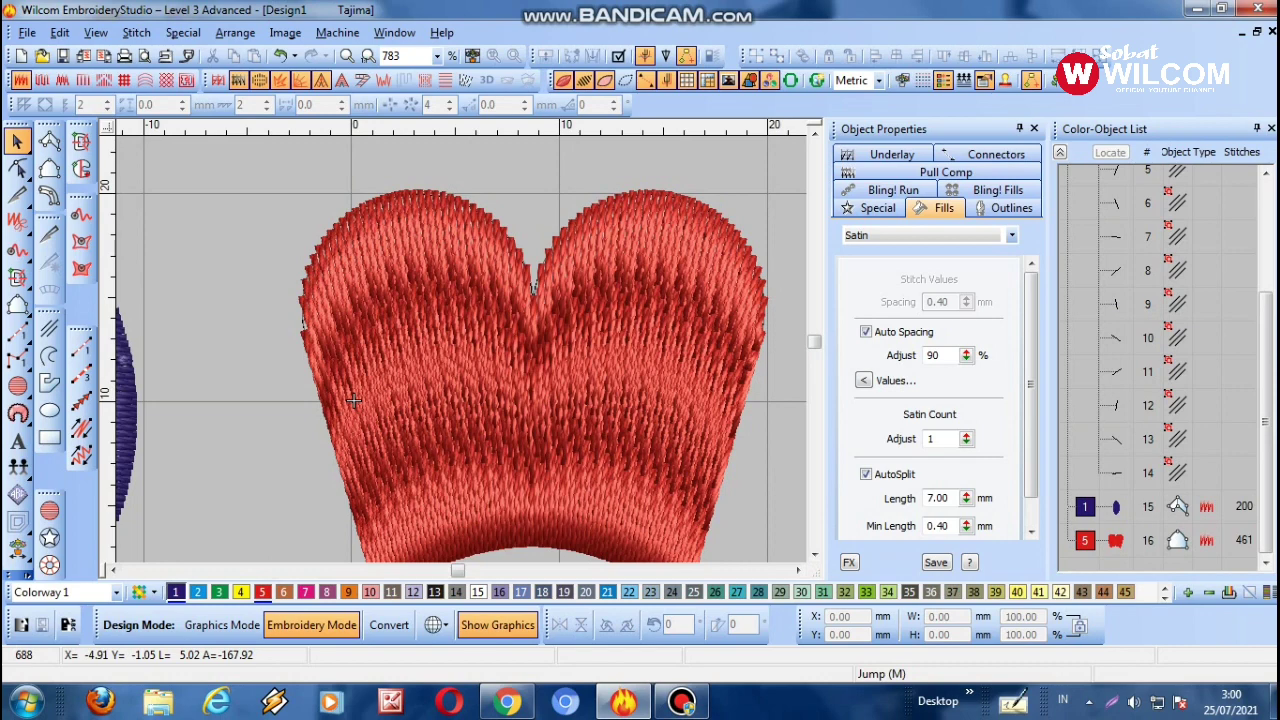
pyautogui.scroll(-2, 333, 370)
pyautogui.scroll(1, 776, 342)
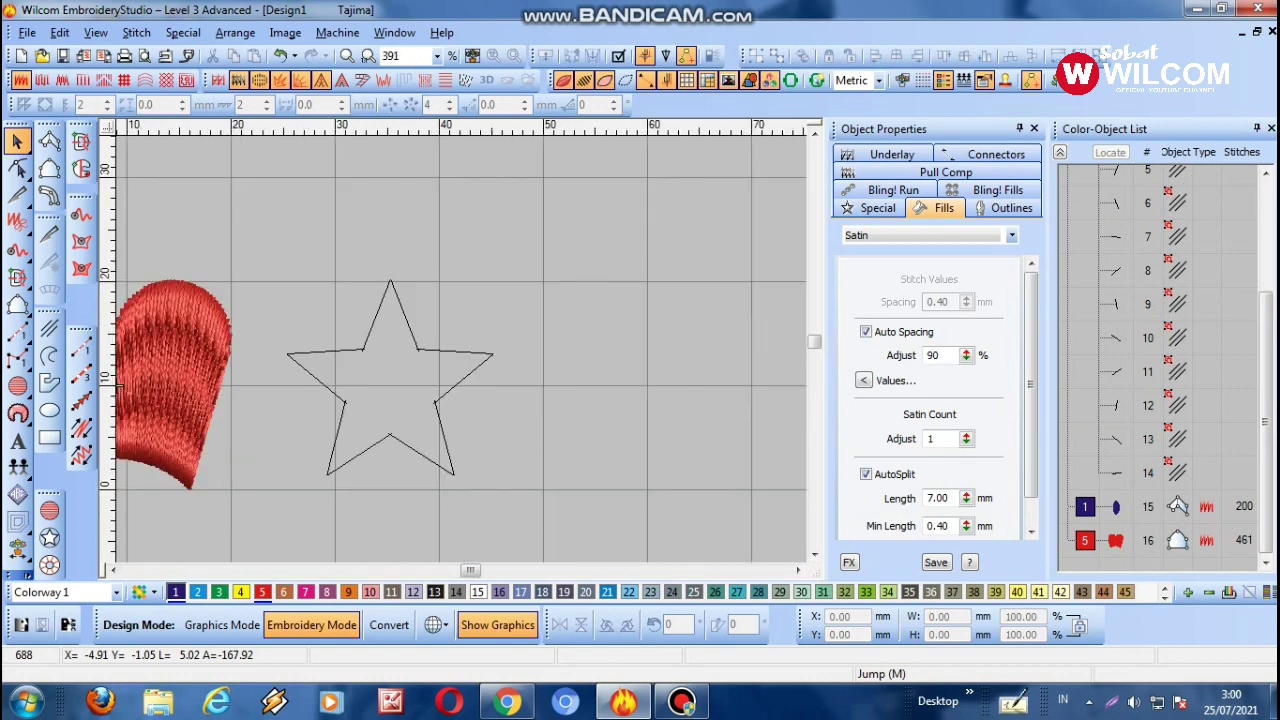
# Step: Move the star outline about 8 mm to the right, farther from the double-lobed shape
pyautogui.scroll(1, 287, 325)
pyautogui.scroll(1, 522, 380)
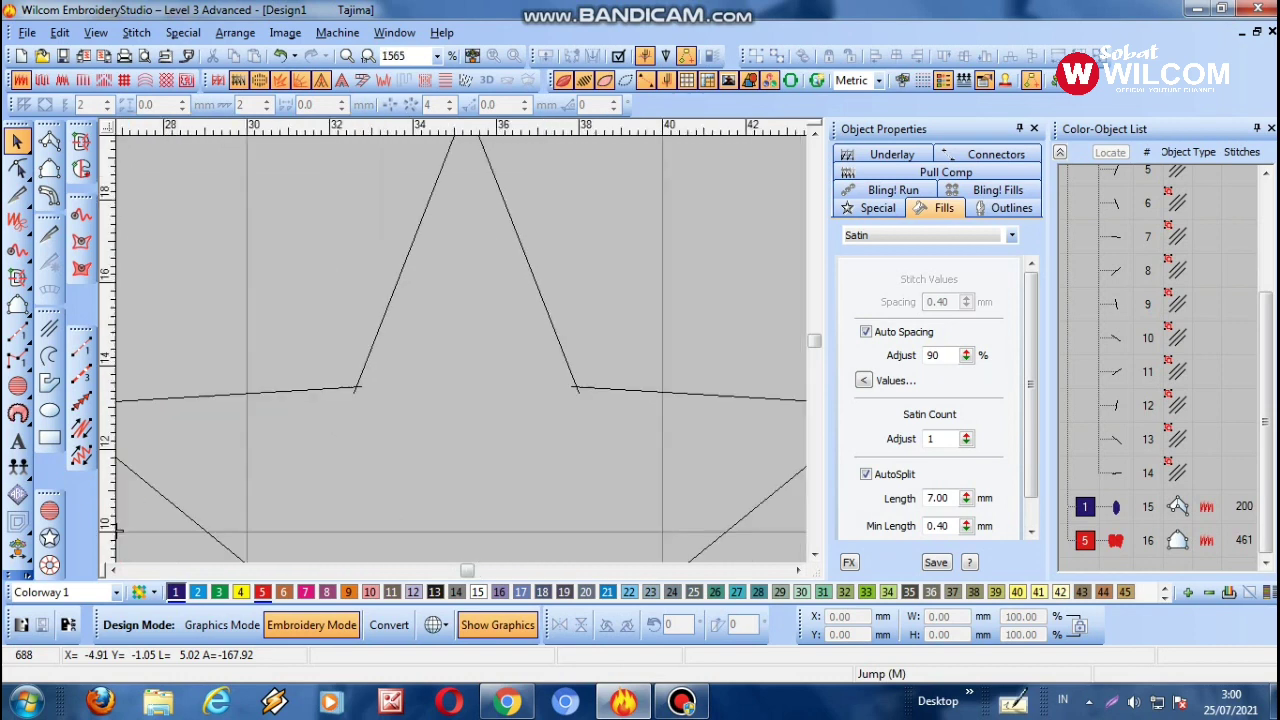
pyautogui.scroll(-2, 430, 360)
pyautogui.moveTo(609, 230); pyautogui.dragTo(539, 390)
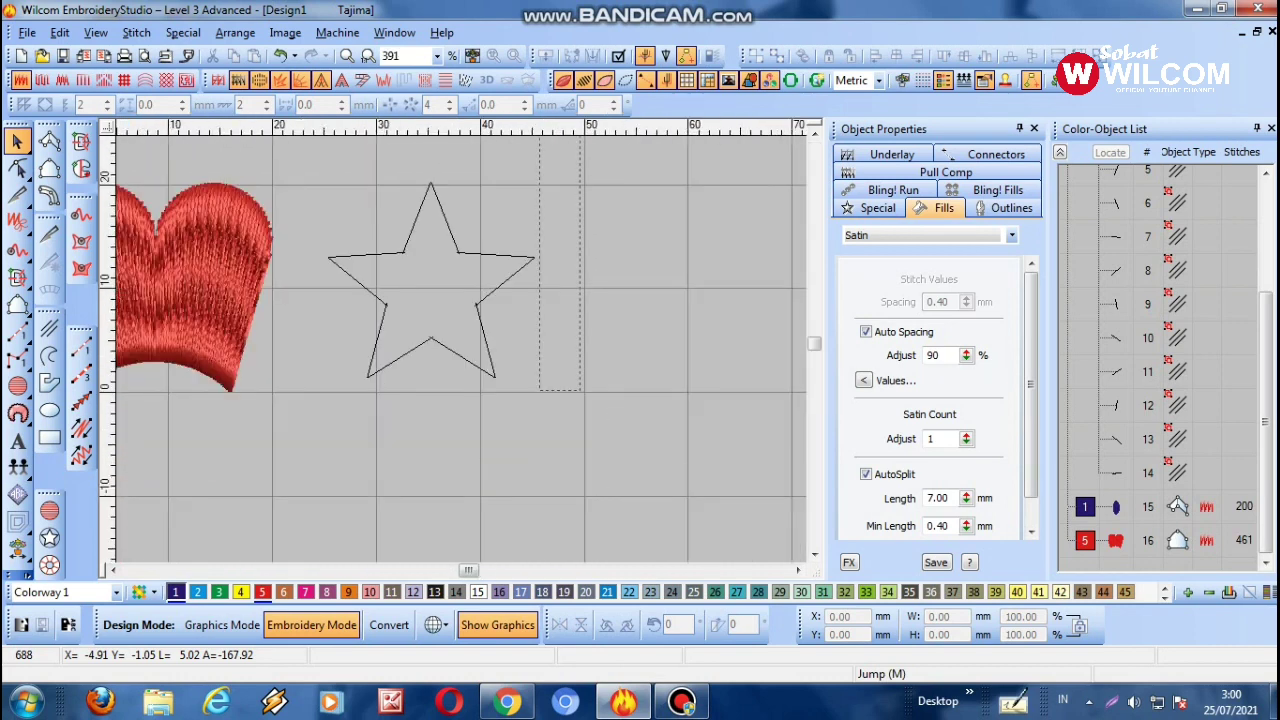
pyautogui.click(476, 305)
pyautogui.moveTo(476, 305); pyautogui.dragTo(562, 311)
# Step: Examine the moved star outline, including its tips and inner corners, with nothing selected
pyautogui.scroll(4, 453, 340)
pyautogui.hscroll(5, 453, 340)
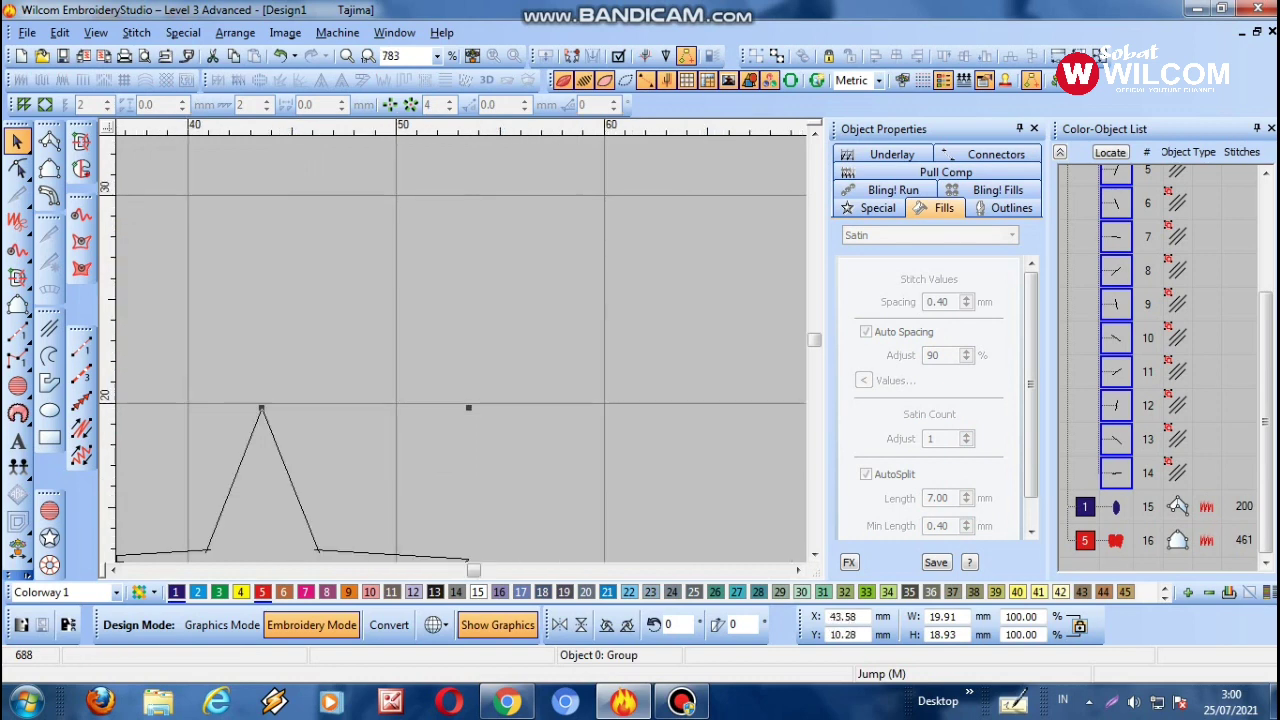
pyautogui.scroll(-1, 453, 340)
pyautogui.scroll(-4, 453, 340)
pyautogui.scroll(3, 453, 340)
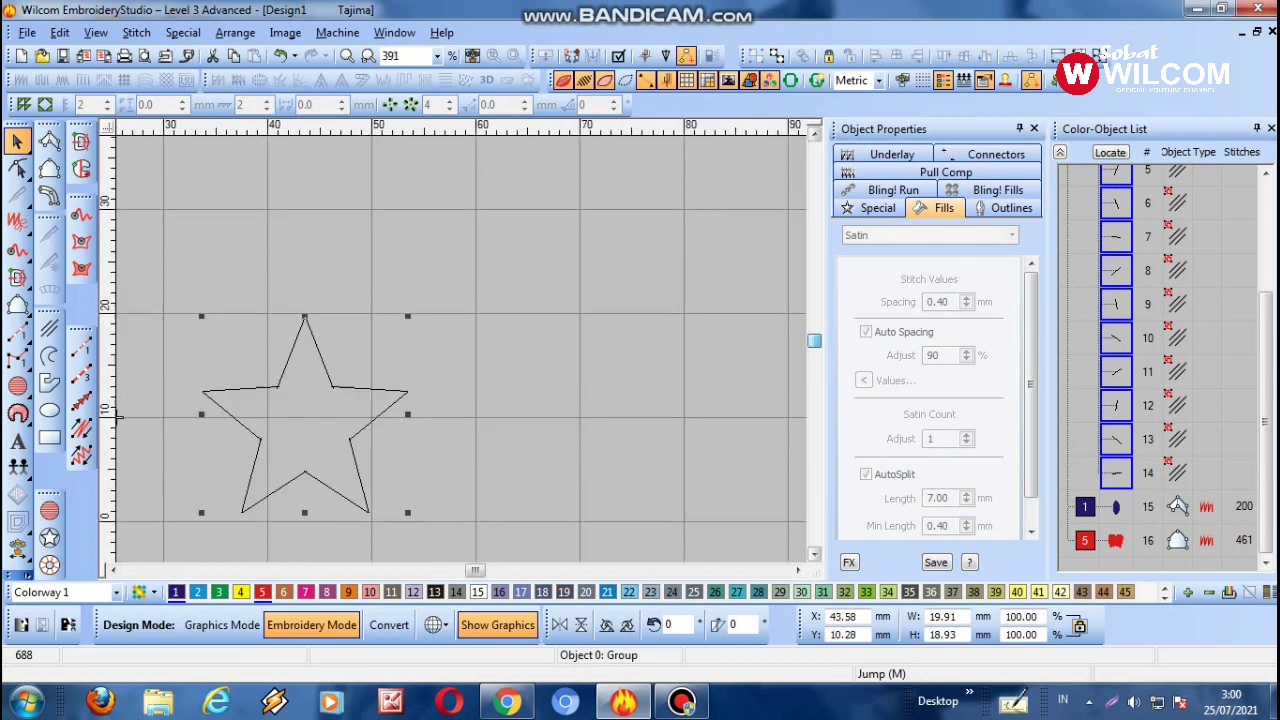
pyautogui.hscroll(-3, 453, 340)
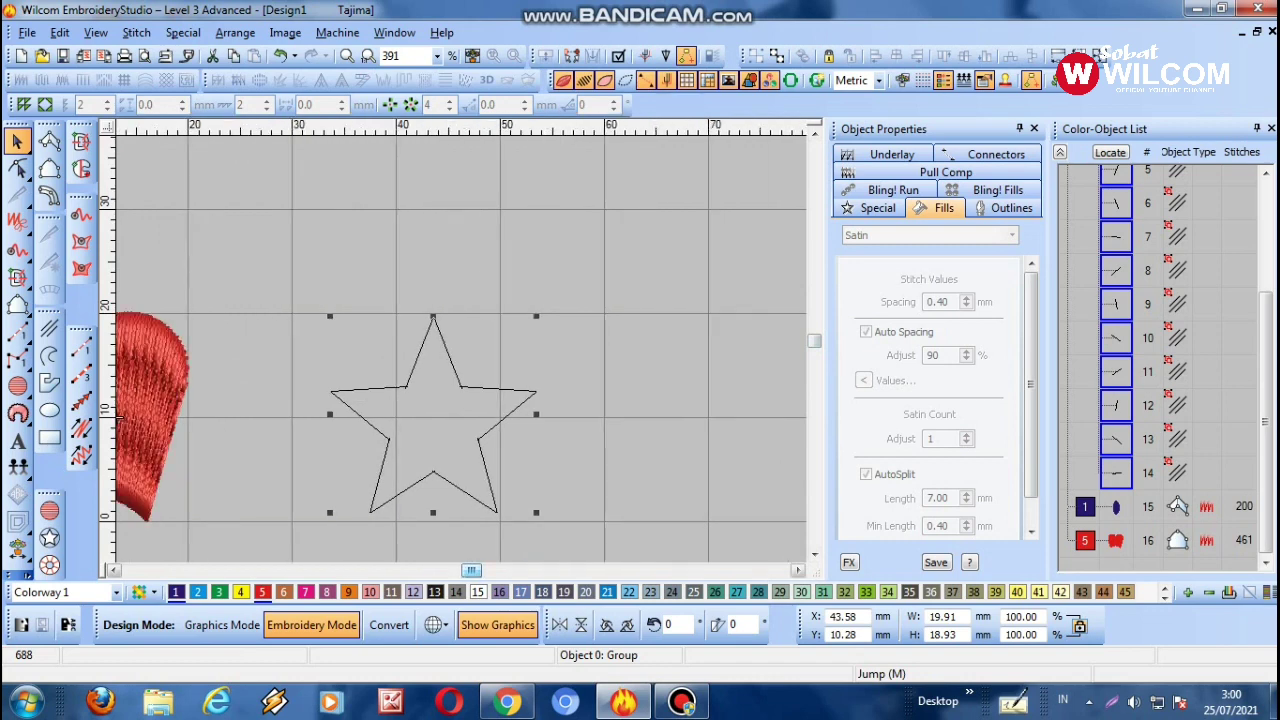
pyautogui.scroll(-1, 453, 340)
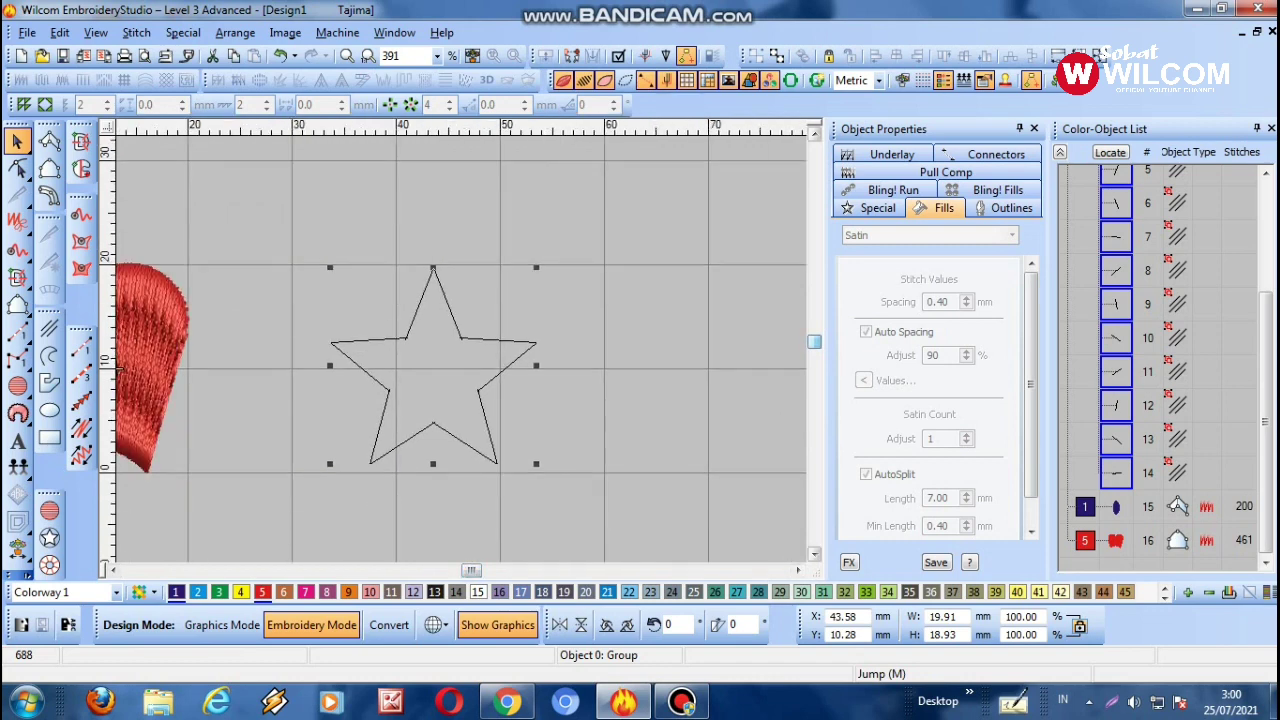
pyautogui.scroll(1, 465, 371)
pyautogui.scroll(-1, 480, 354)
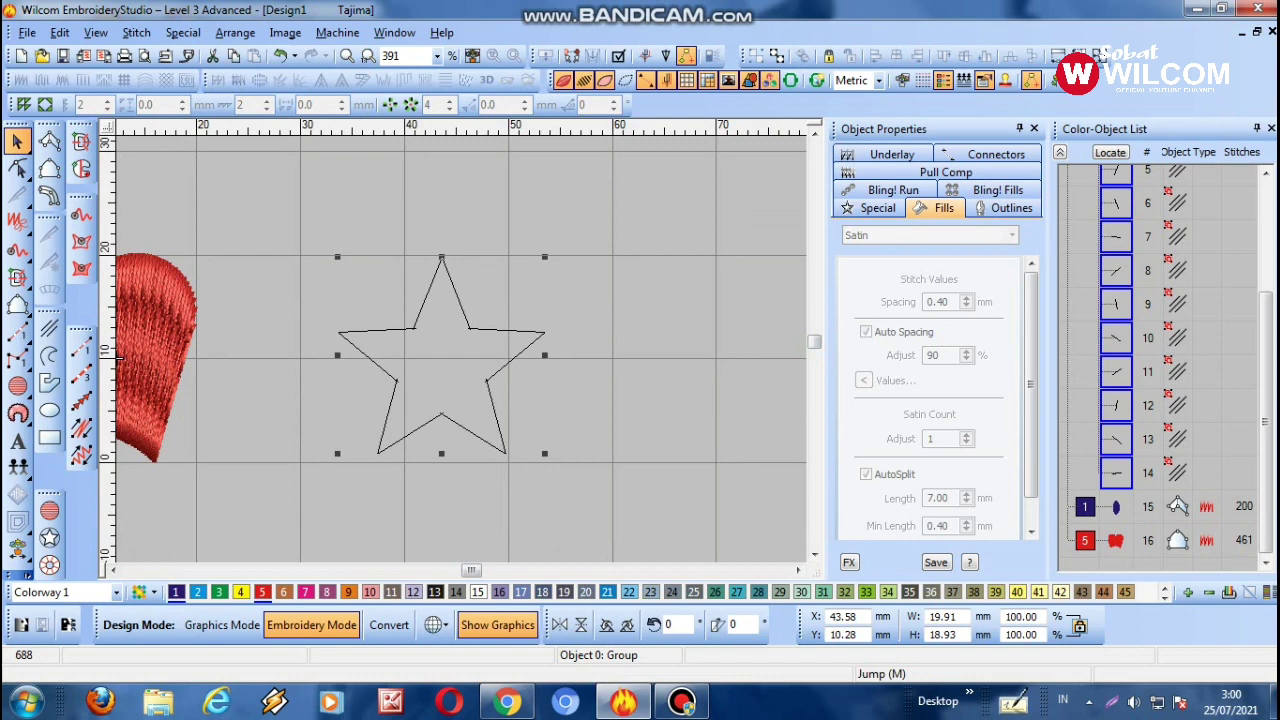
pyautogui.press('Escape')
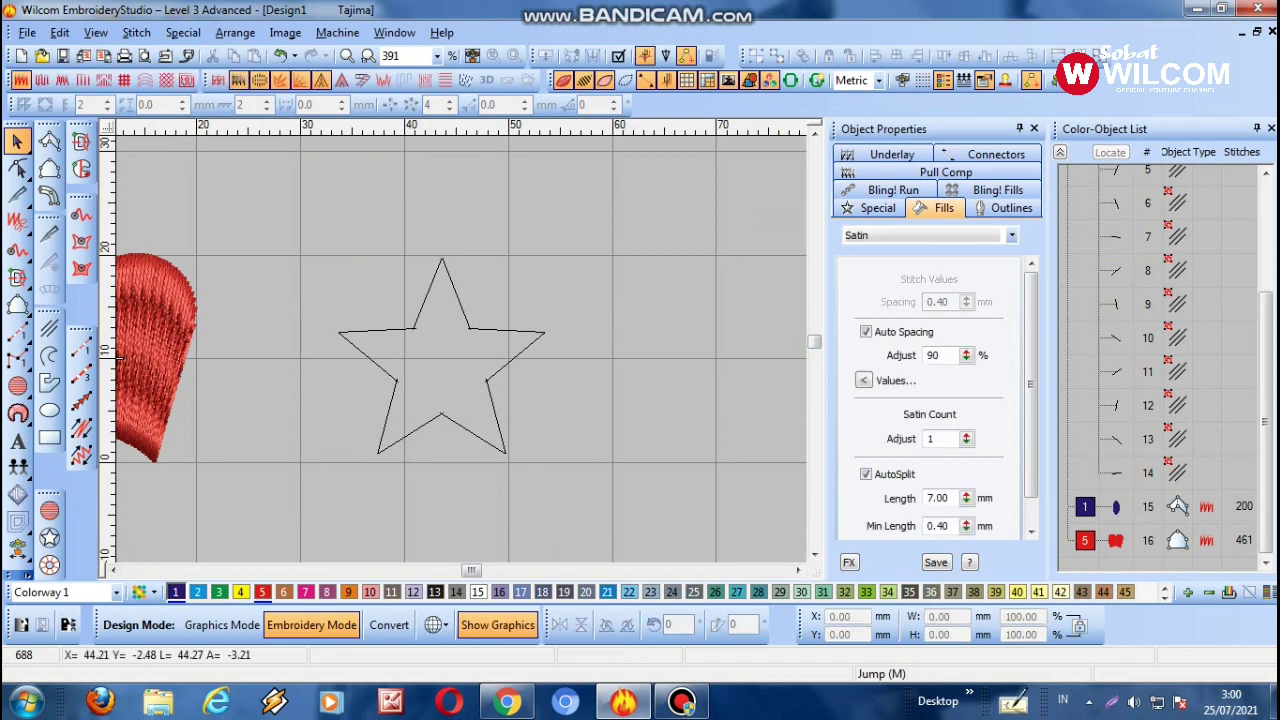
pyautogui.scroll(1, 475, 250)
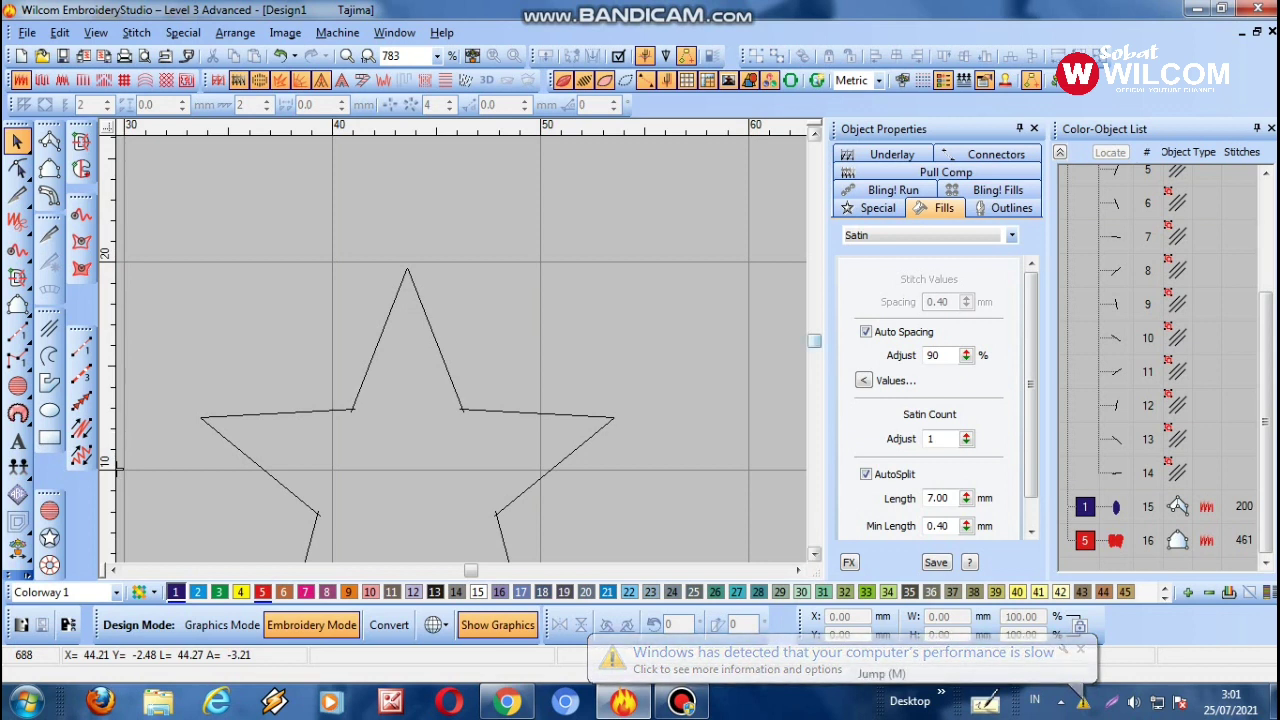
pyautogui.scroll(-2, 814, 341)
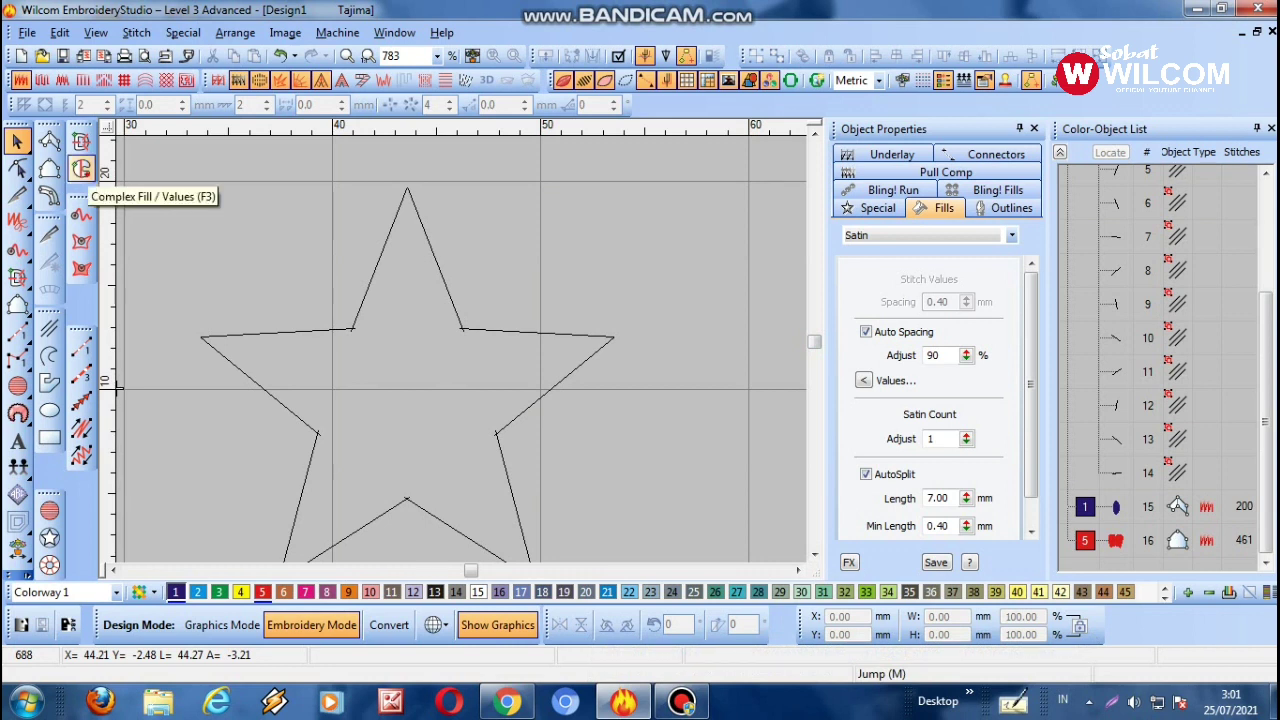
# Step: Start a Complex Fill boundary on the star from the upper-left inner corner over the top and right tips to the lower-right inner corner
pyautogui.click(81, 168)
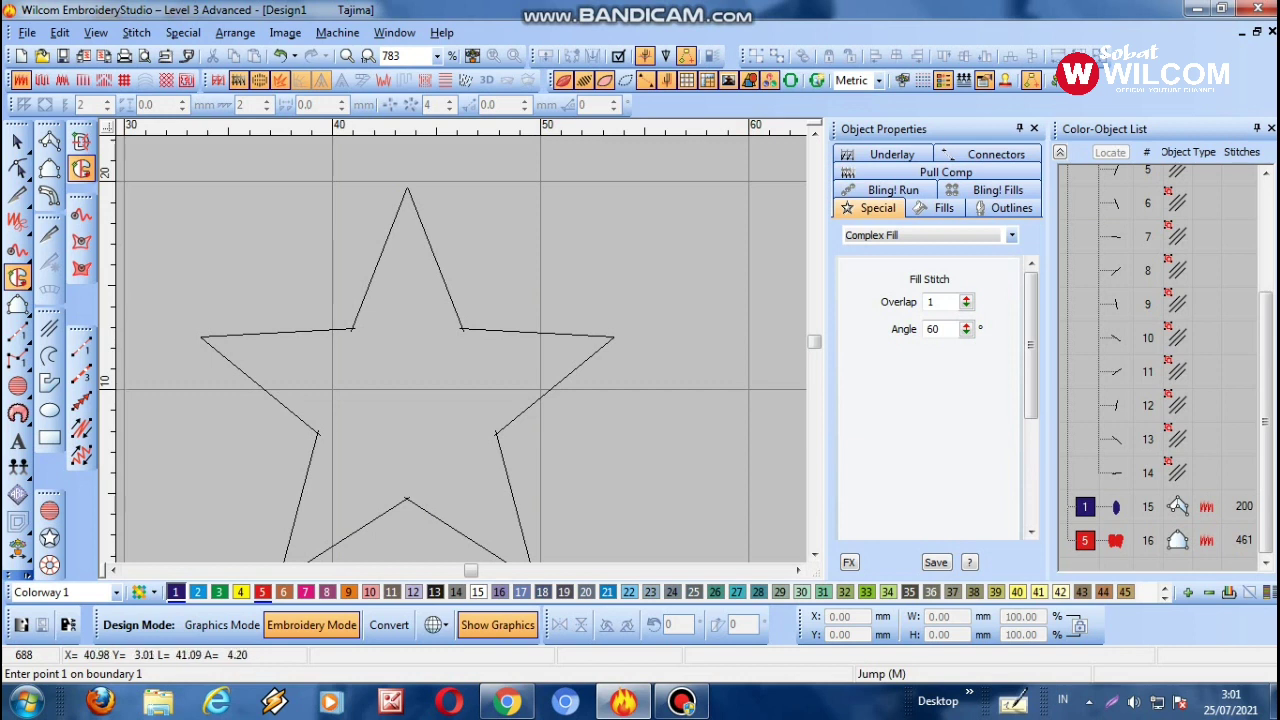
pyautogui.press('z')
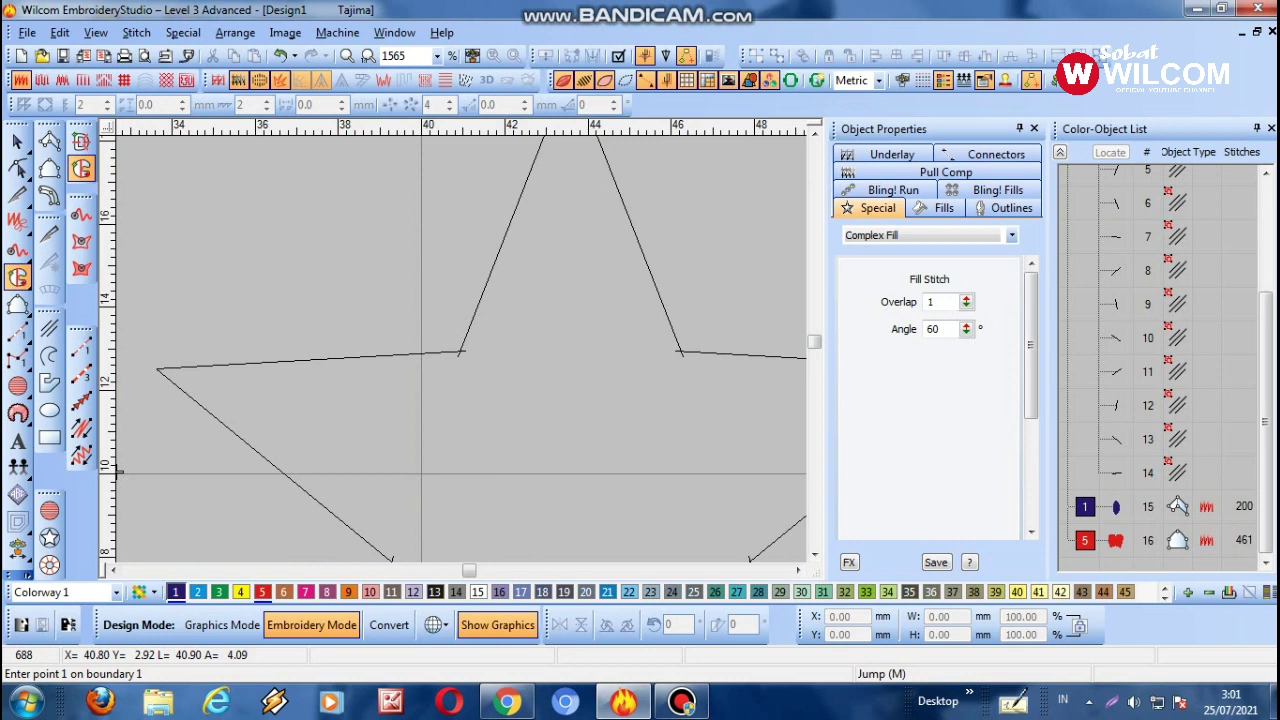
pyautogui.click(459, 351)
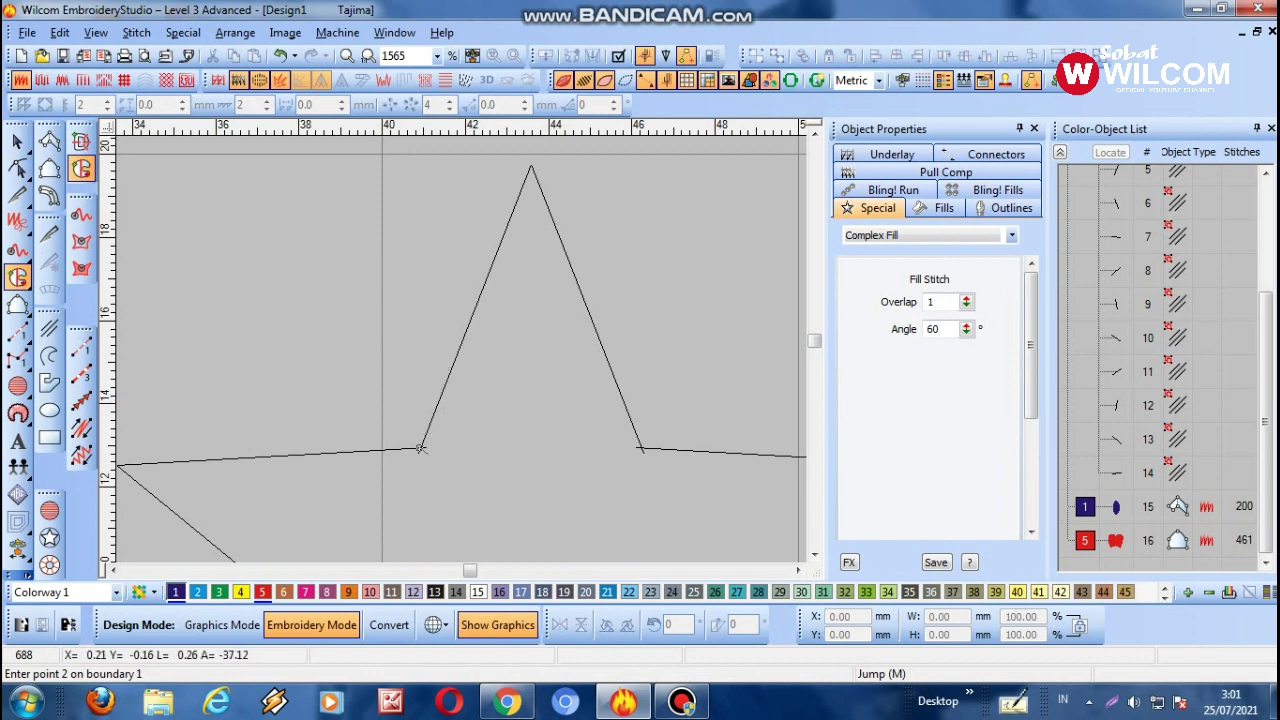
pyautogui.scroll(2, 430, 400)
pyautogui.scroll(-2, 463, 450)
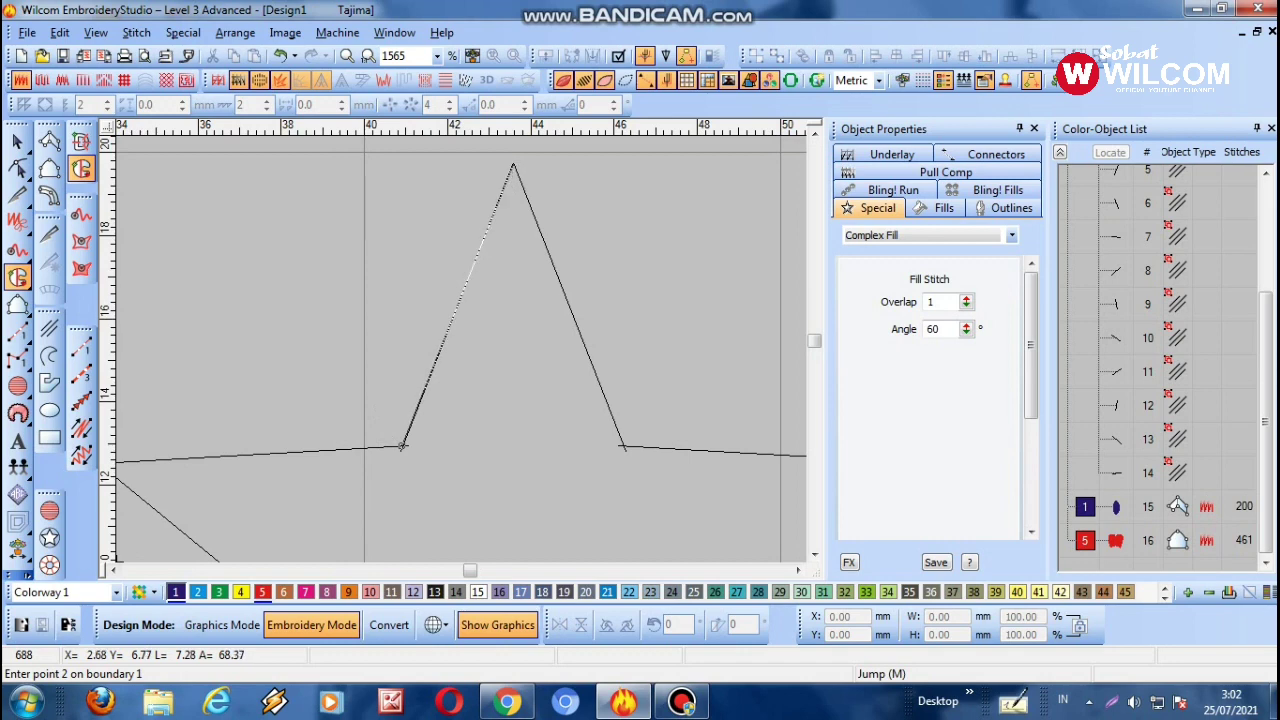
pyautogui.click(512, 164)
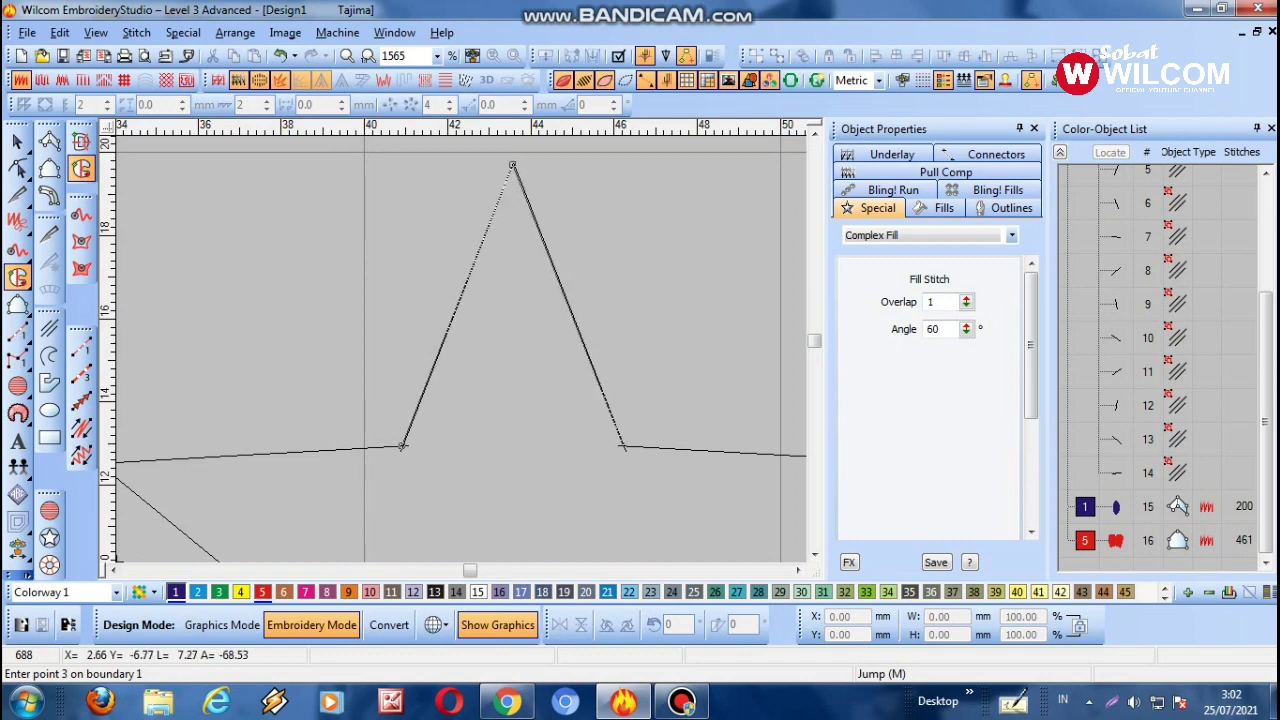
pyautogui.click(622, 447)
pyautogui.click(762, 407)
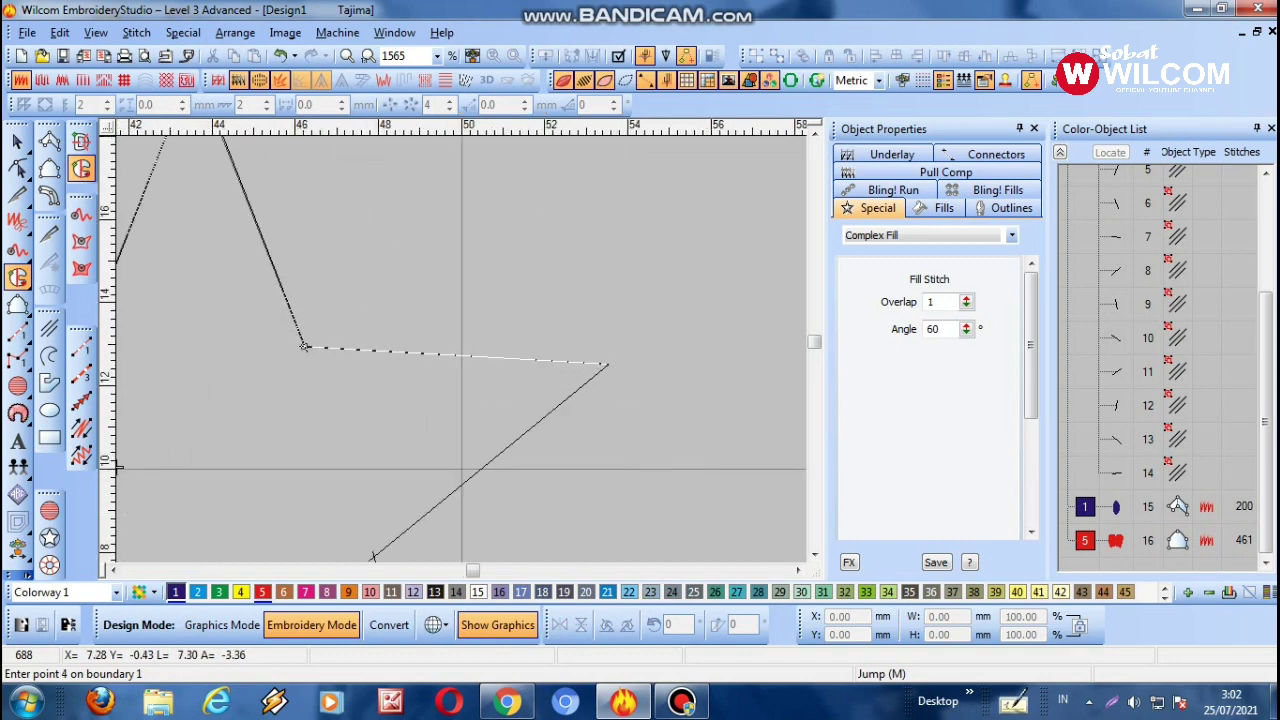
pyautogui.click(372, 556)
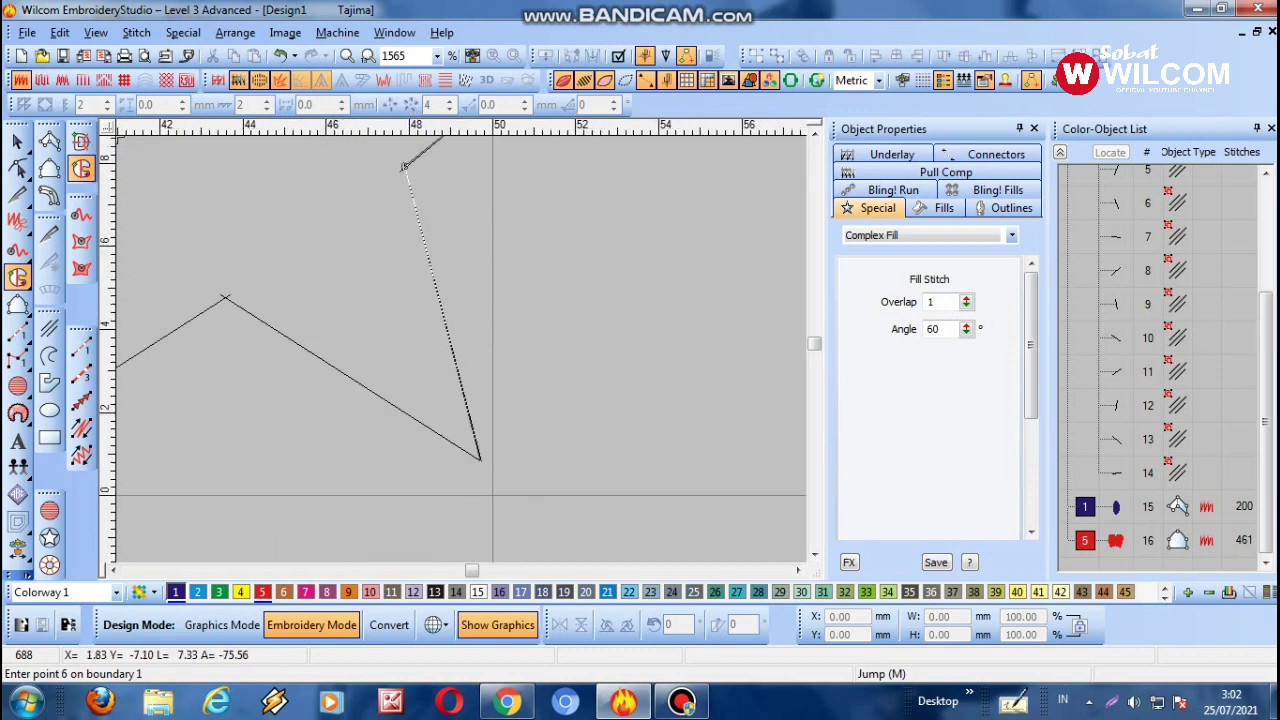
# Step: Continue the Complex Fill boundary over the star's two lower tips, remaining inner corners and left tip back to the starting corner
pyautogui.click(481, 461)
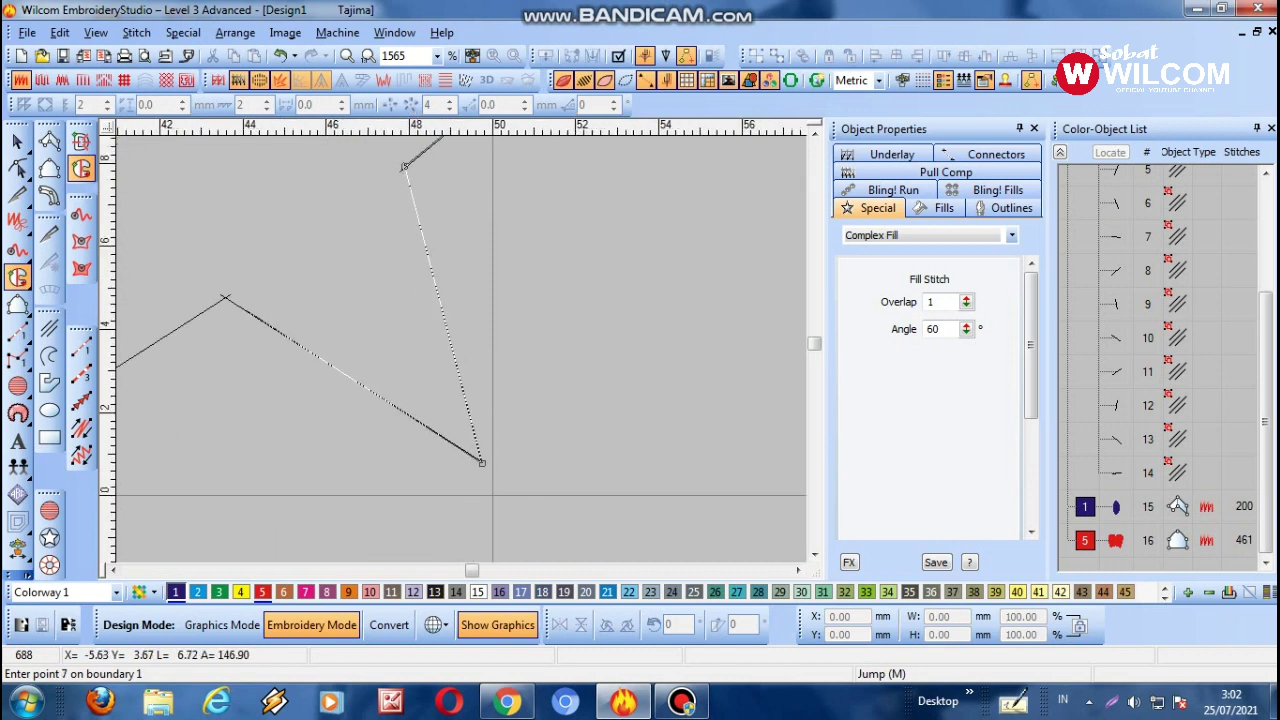
pyautogui.click(225, 297)
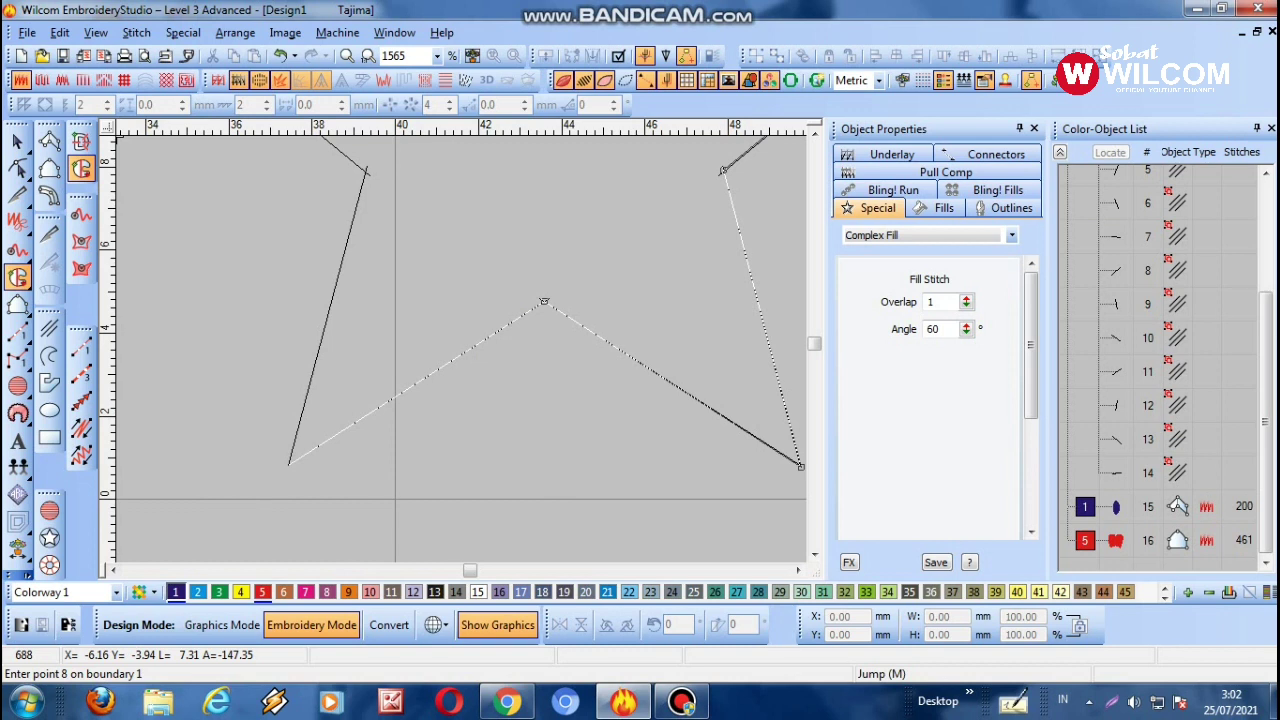
pyautogui.click(288, 464)
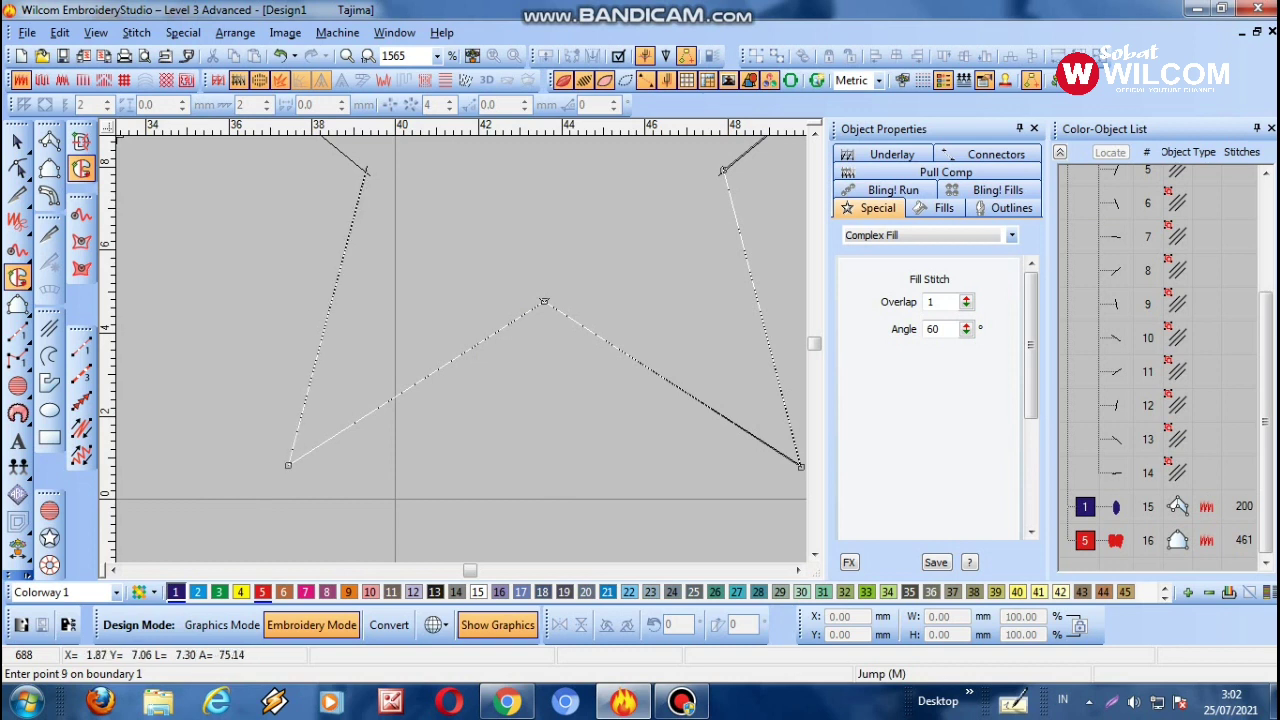
pyautogui.click(366, 171)
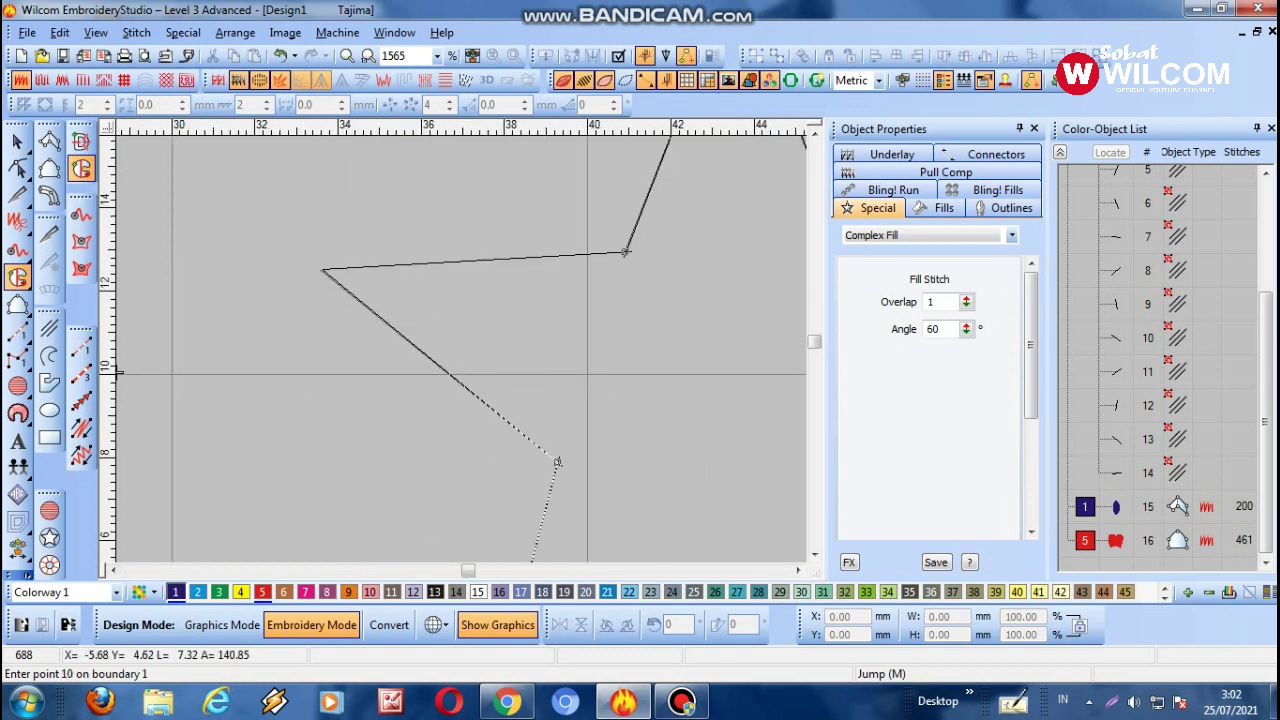
pyautogui.click(322, 269)
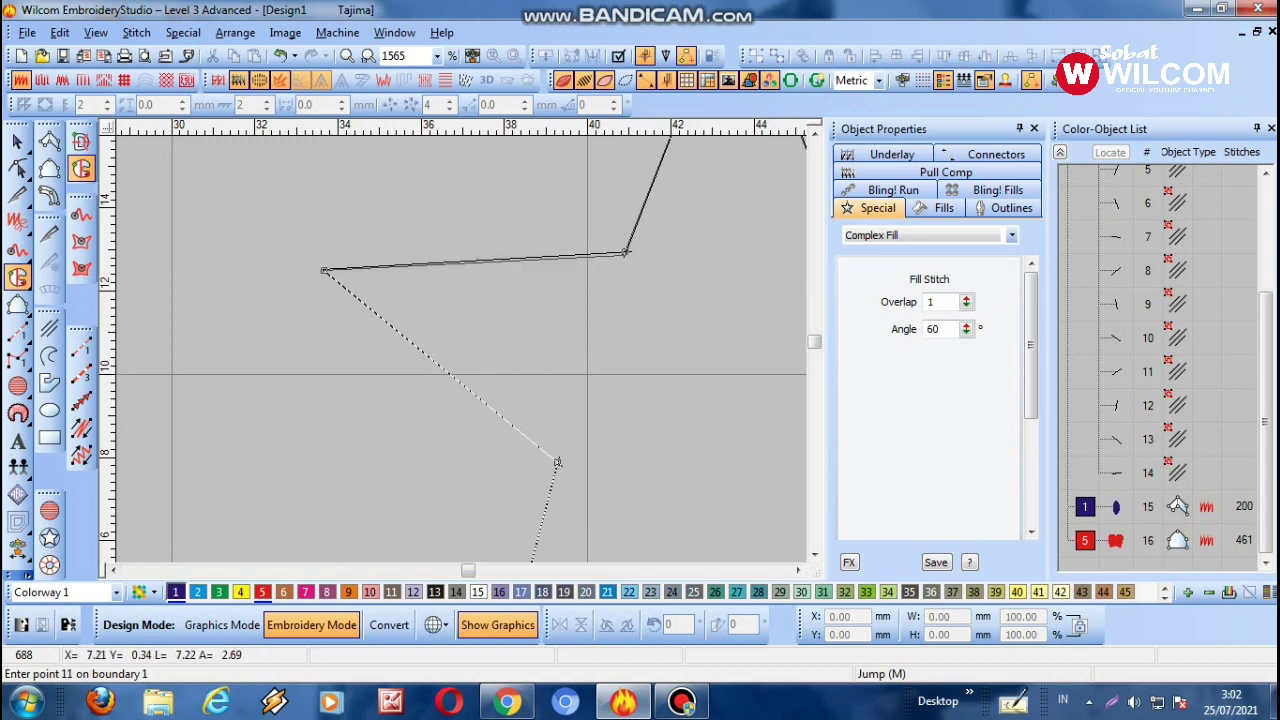
pyautogui.click(624, 252)
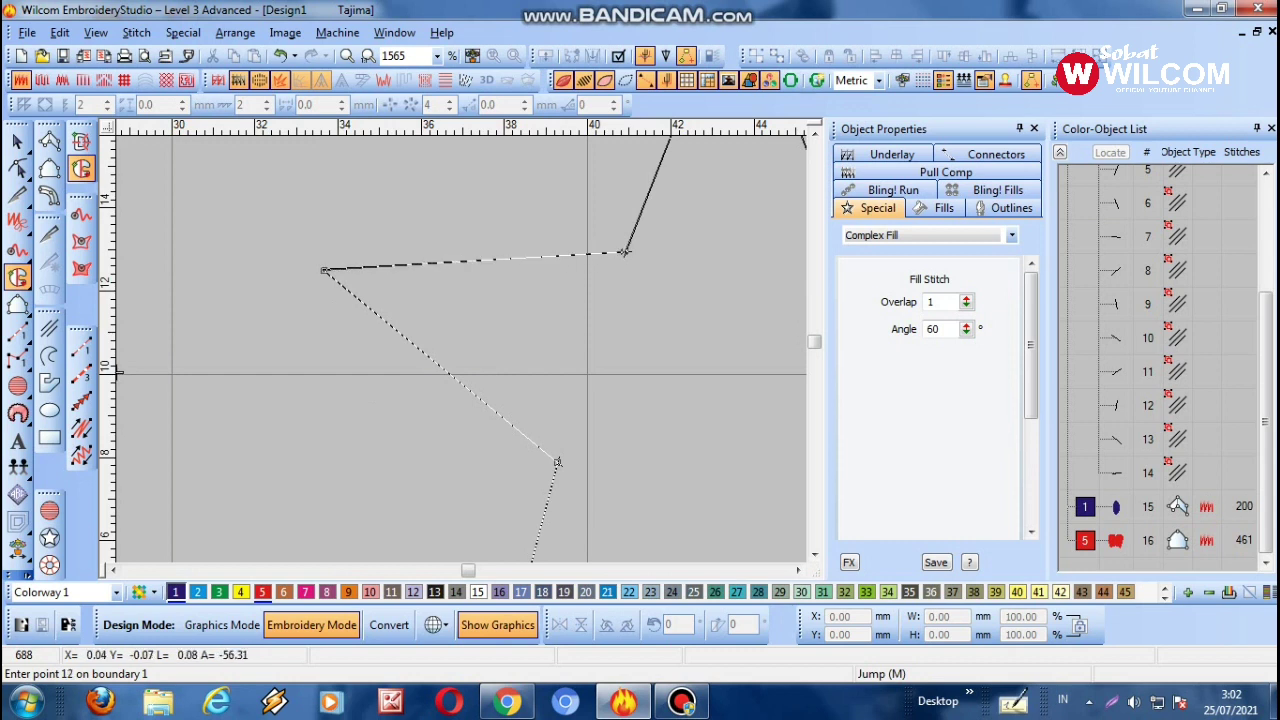
# Step: Close the boundary without adding a second one, generate the star's fill with default entry and exit points, and end digitizing
pyautogui.press('Return')
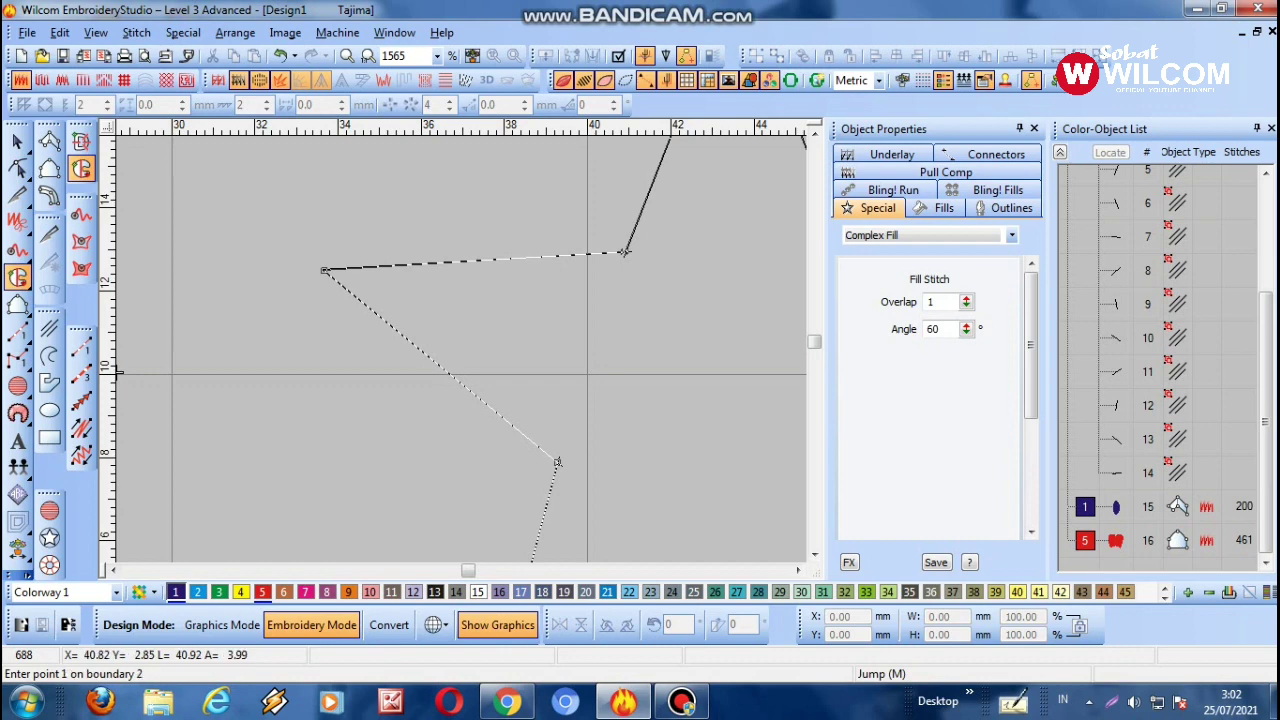
pyautogui.press('Return')
pyautogui.press('Return')
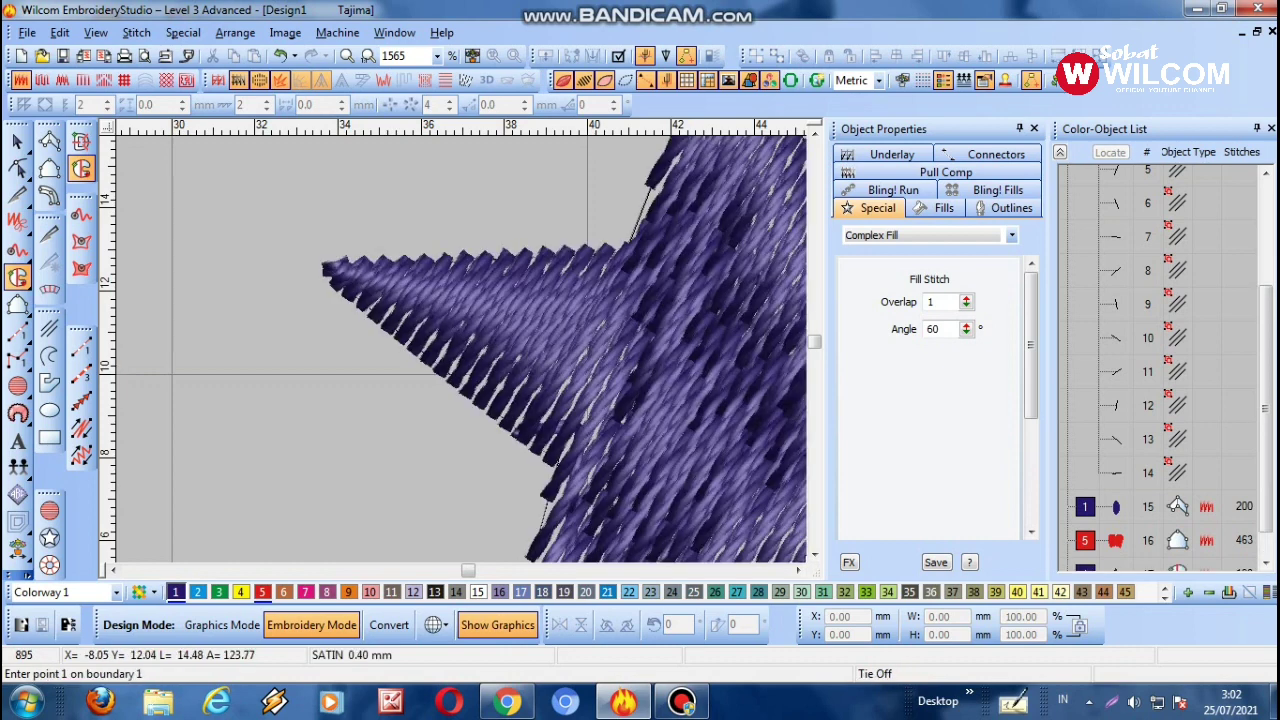
pyautogui.hotkey('shift', 'z')
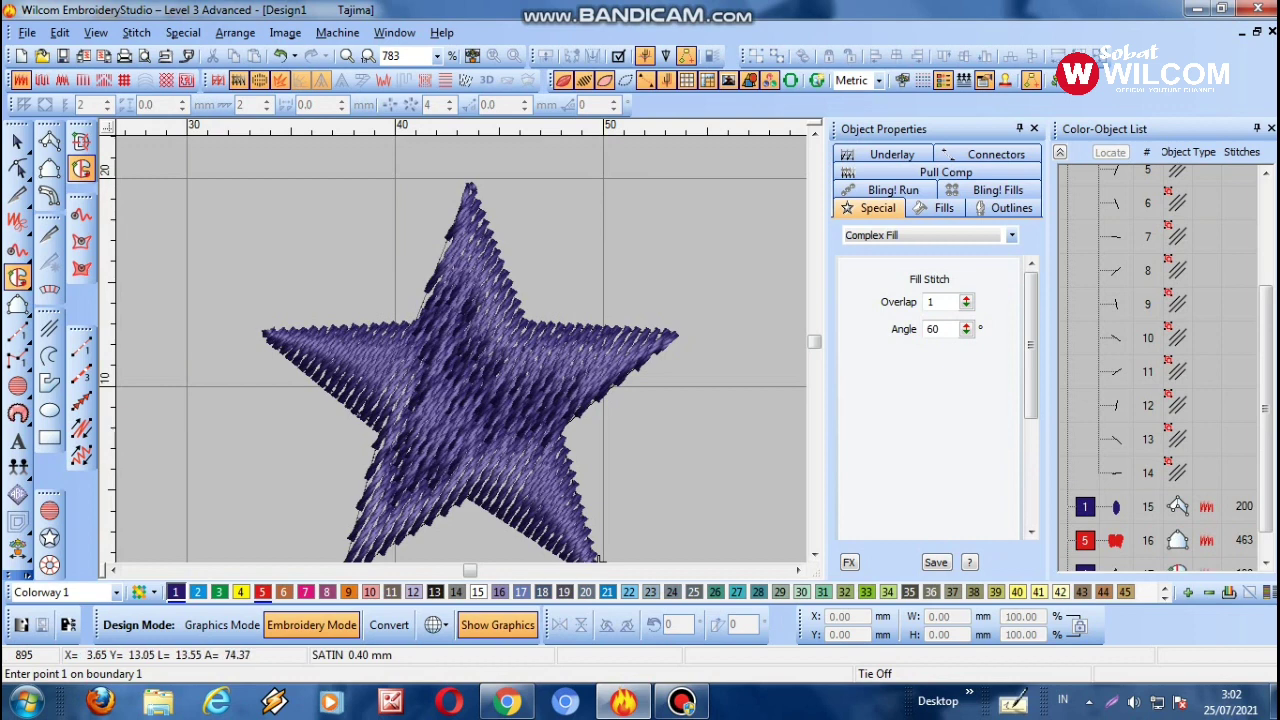
pyautogui.press('Escape')
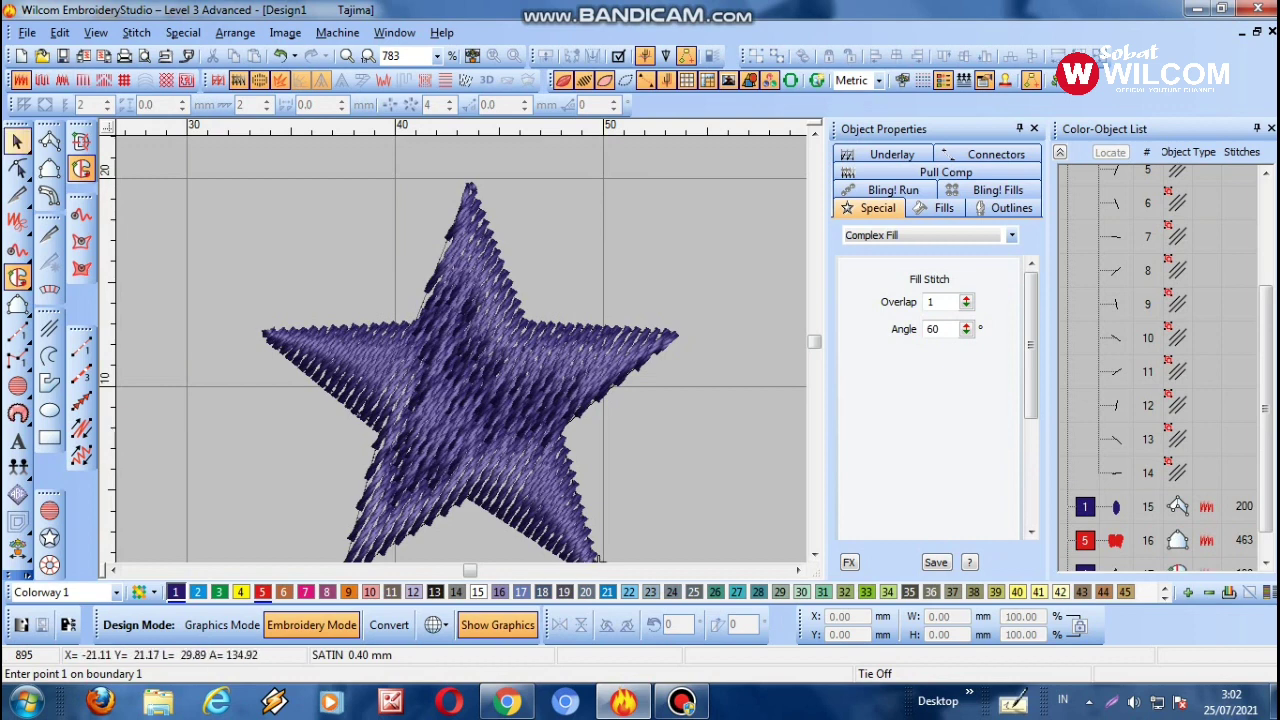
pyautogui.click(17, 141)
pyautogui.press('Escape')
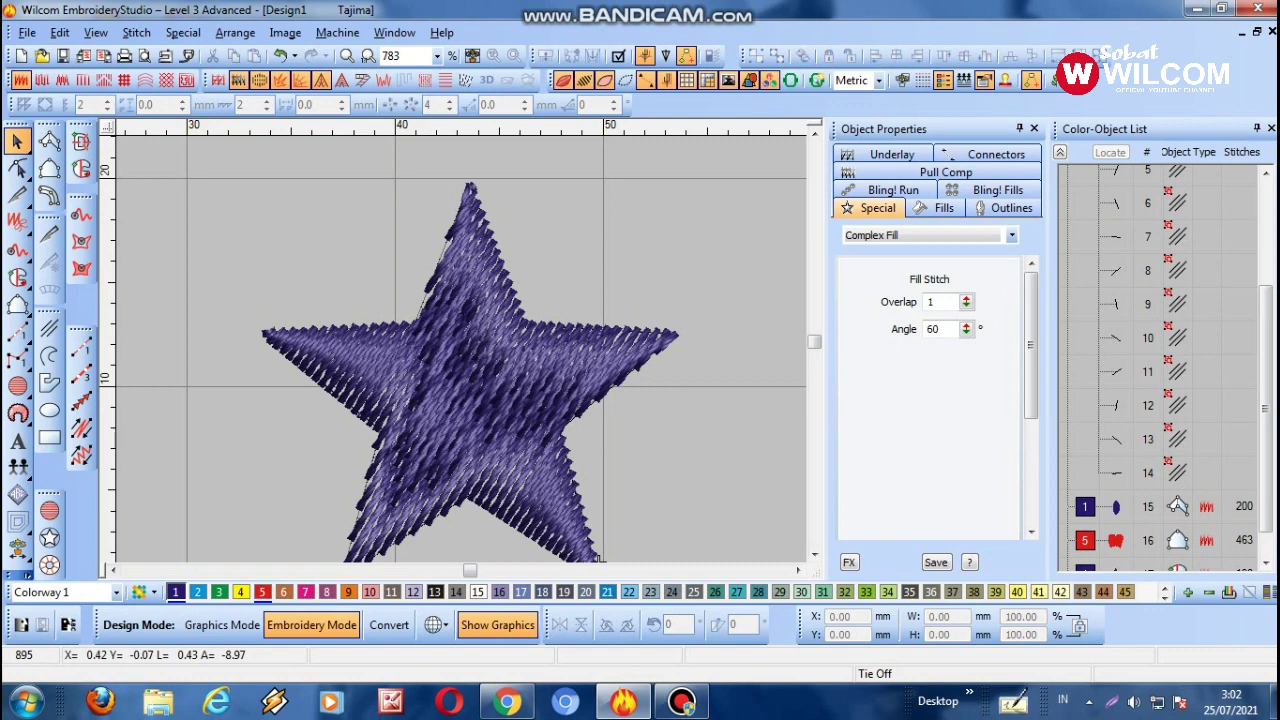
# Step: Reshape the filled star so that its stitch angle is 0°, and finish with nothing selected
pyautogui.click(470, 380)
pyautogui.press('Escape')
pyautogui.click(597, 557)
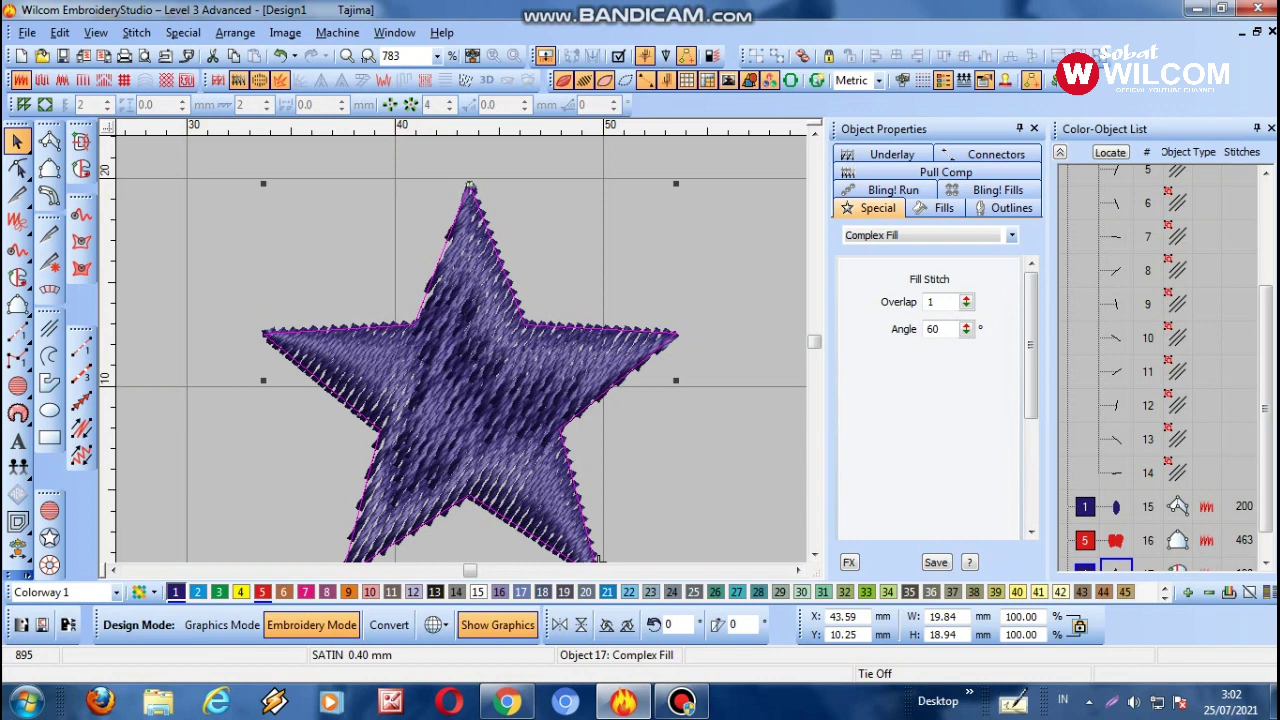
pyautogui.press('Escape')
pyautogui.click(597, 557)
pyautogui.press('Escape')
pyautogui.click(597, 557)
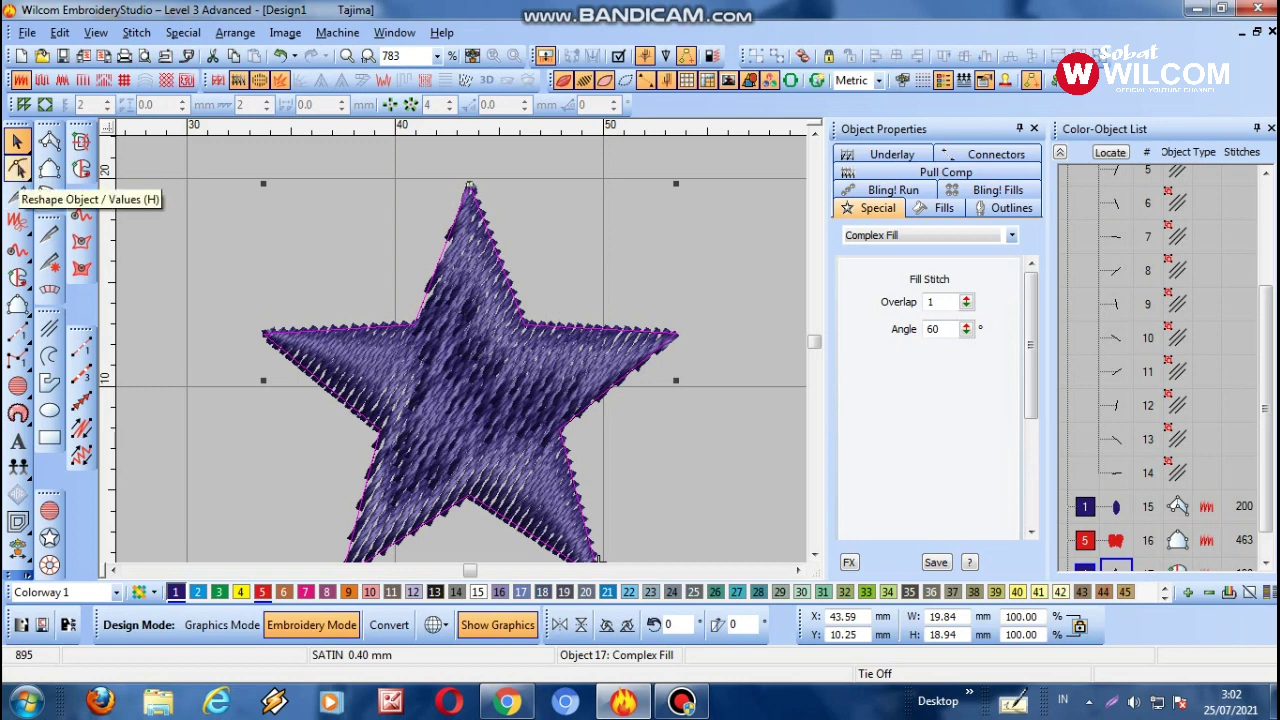
pyautogui.click(16, 168)
pyautogui.hotkey('shift', 'z')
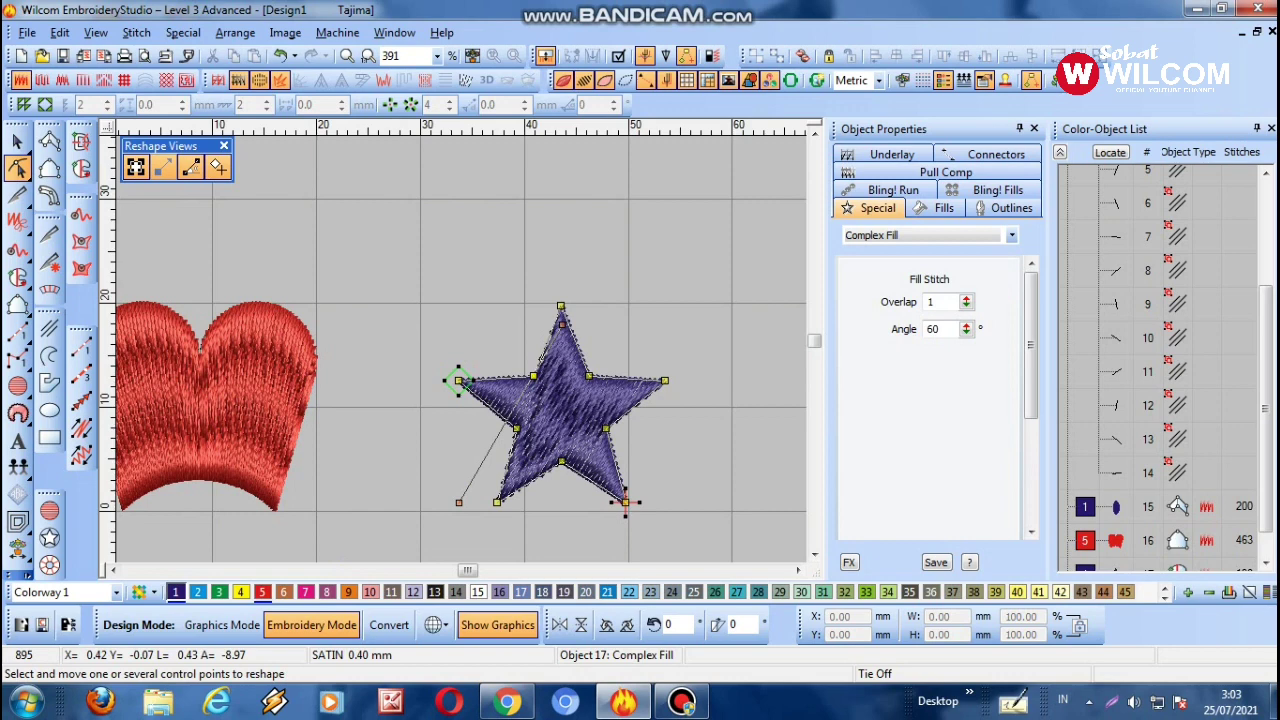
pyautogui.click(797, 570)
pyautogui.click(814, 554)
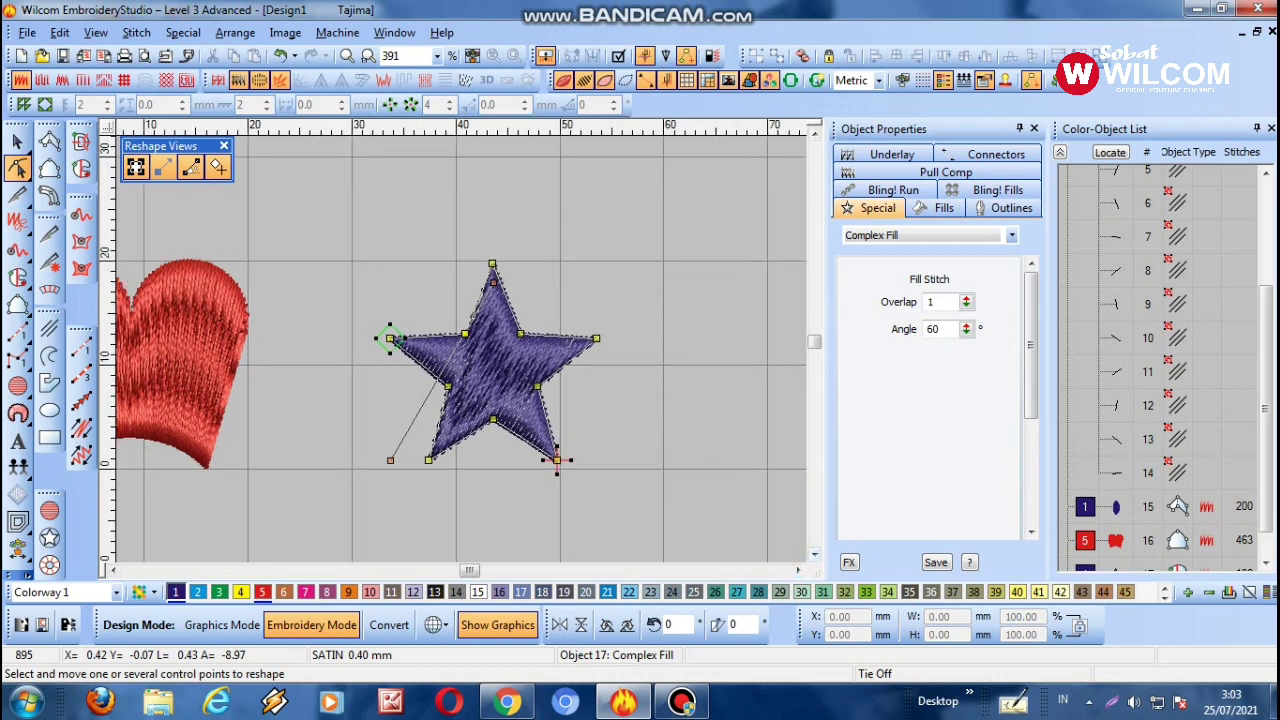
pyautogui.moveTo(390, 460)
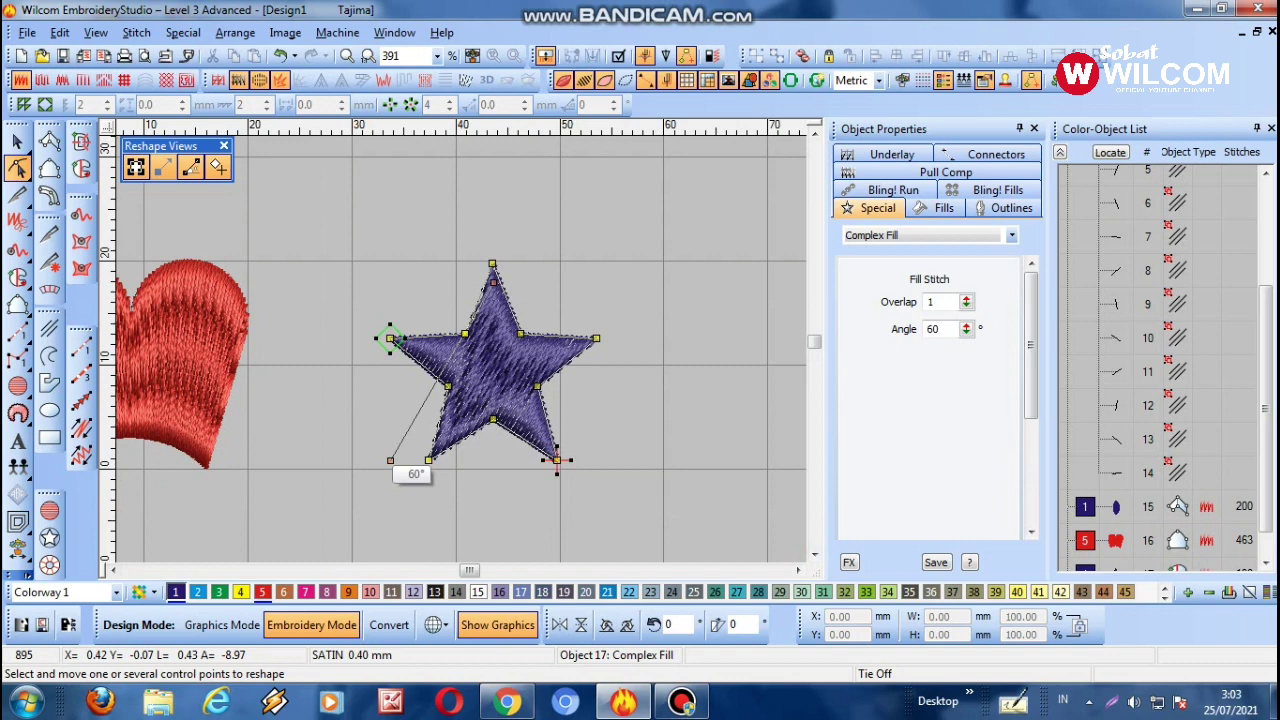
pyautogui.moveTo(390, 461); pyautogui.dragTo(321, 283)
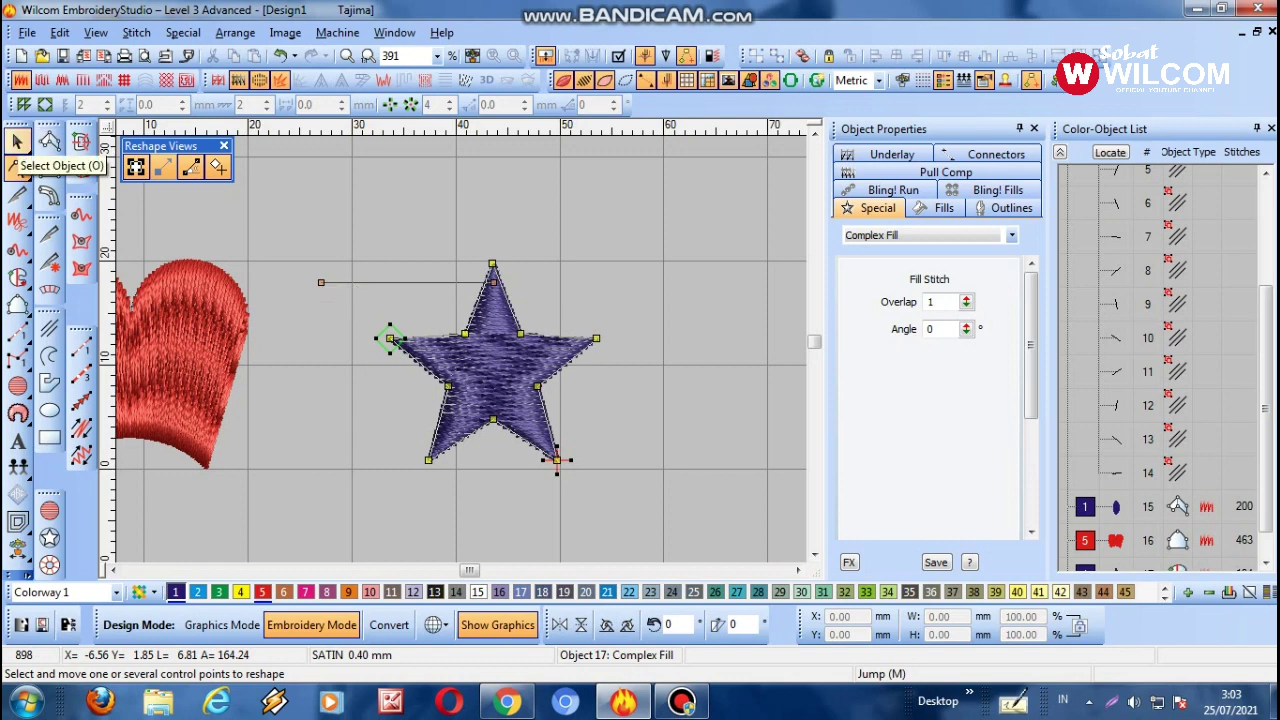
pyautogui.click(16, 141)
pyautogui.press('Escape')
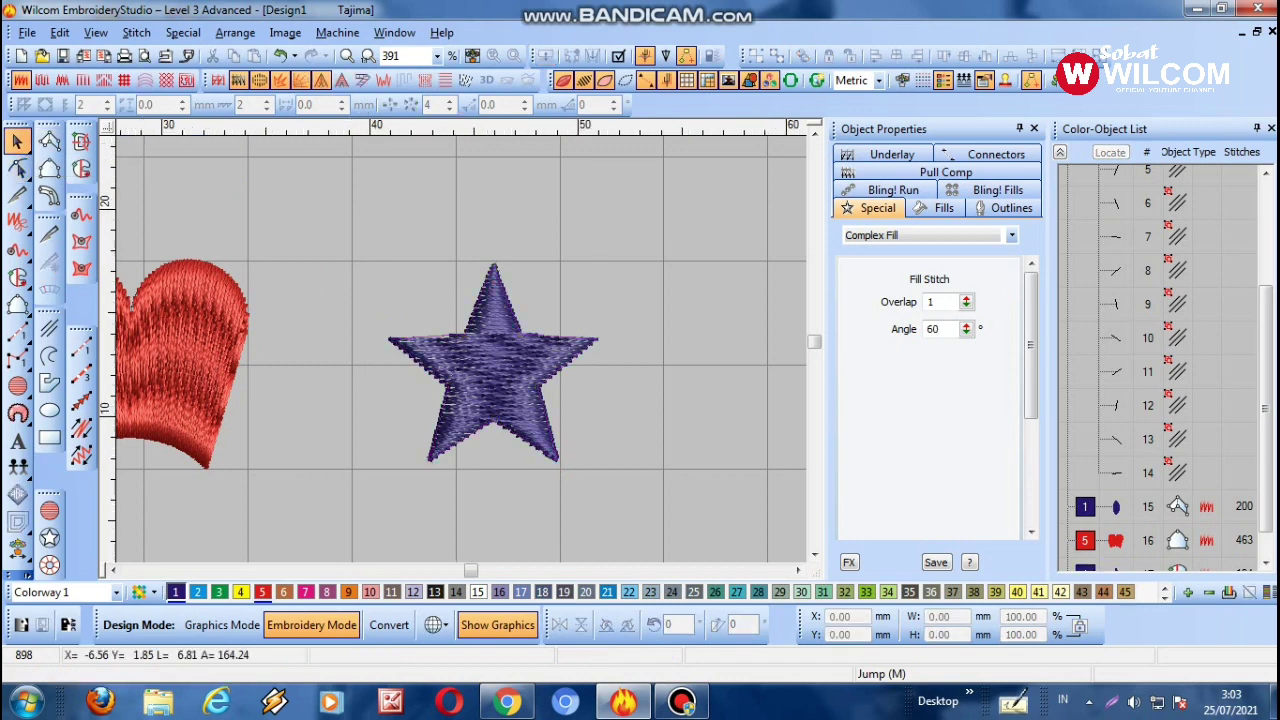
# Step: Move the filled star about 7.5 mm left and 0.9 mm down, off its vector outline
pyautogui.scroll(1, 543, 314)
pyautogui.scroll(-1, 447, 338)
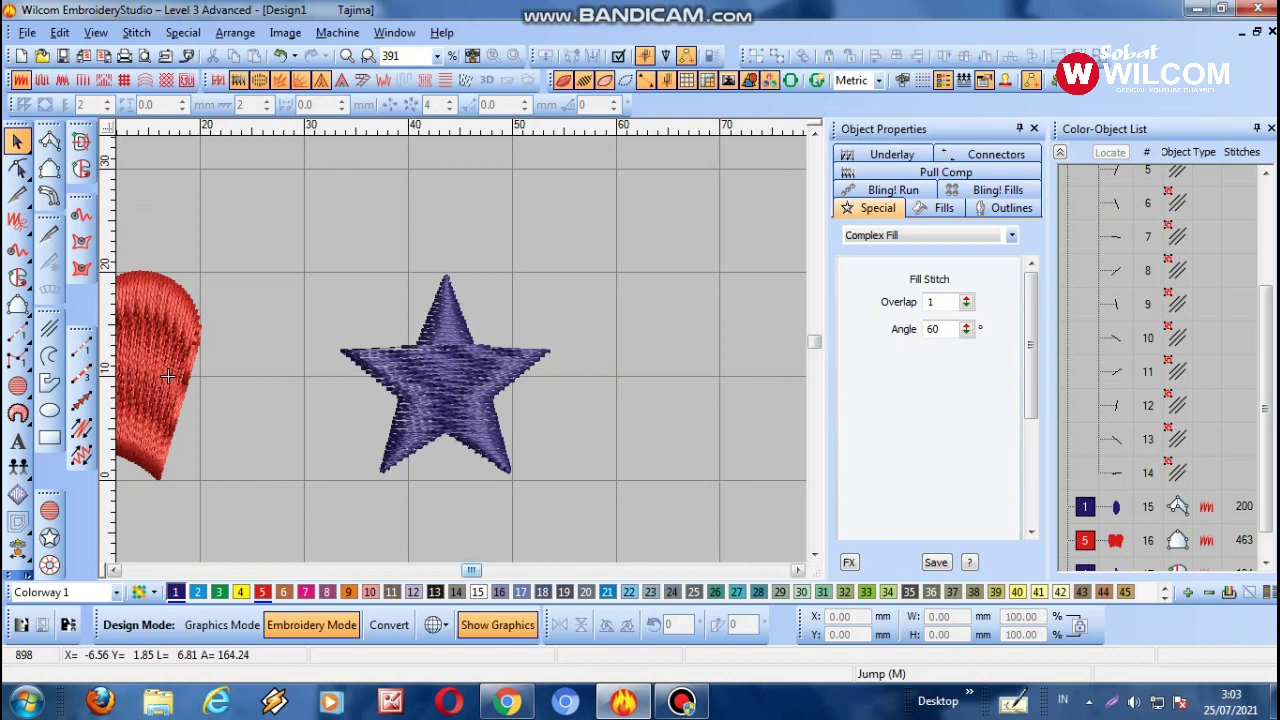
pyautogui.moveTo(168, 376); pyautogui.dragTo(536, 376)
pyautogui.moveTo(459, 570); pyautogui.dragTo(461, 570)
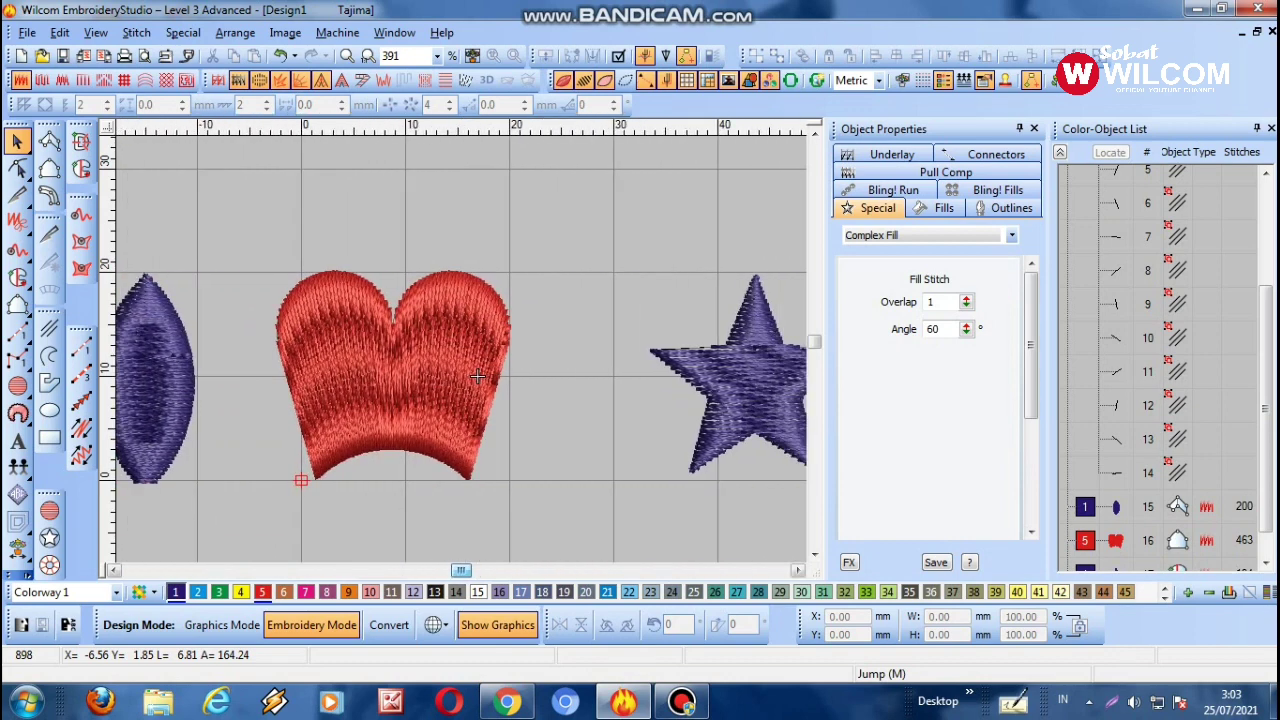
pyautogui.click(755, 376)
pyautogui.moveTo(755, 376); pyautogui.dragTo(678, 386)
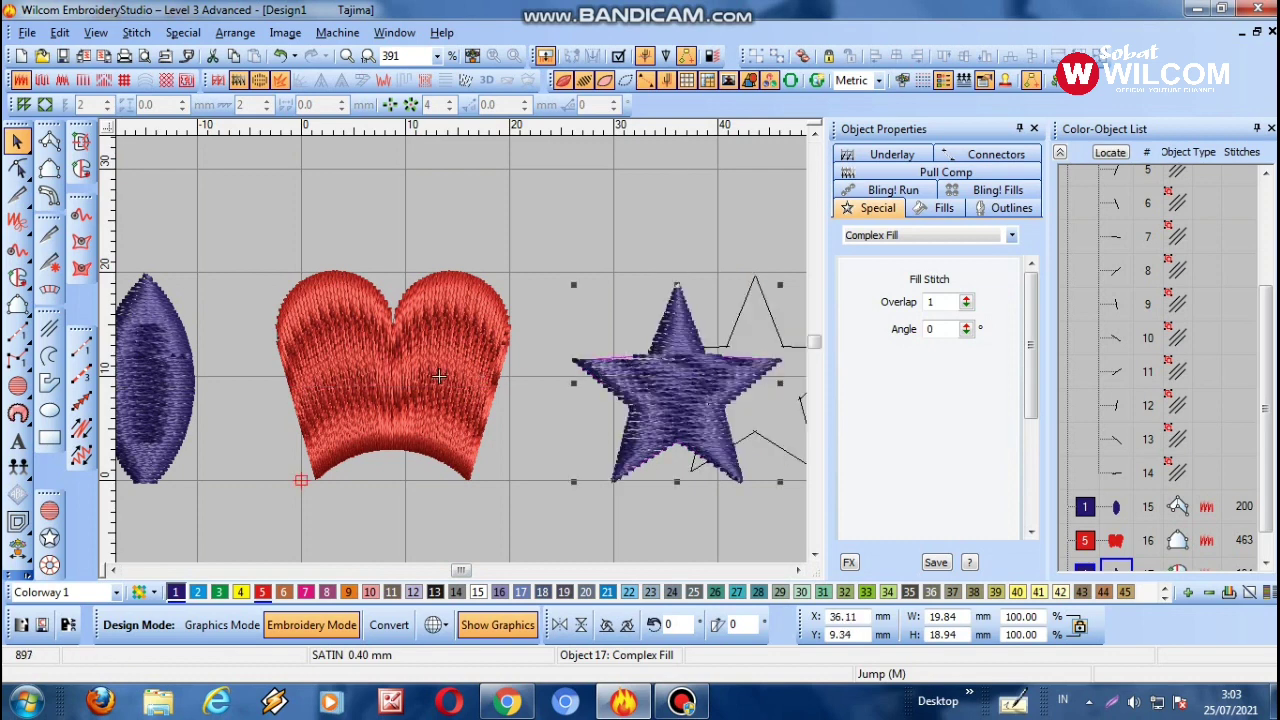
# Step: Delete the star's vector outline and move the leaf's satin object about 3.5 mm right and 1 mm up, off its outline
pyautogui.click(783, 345)
pyautogui.press('Delete')
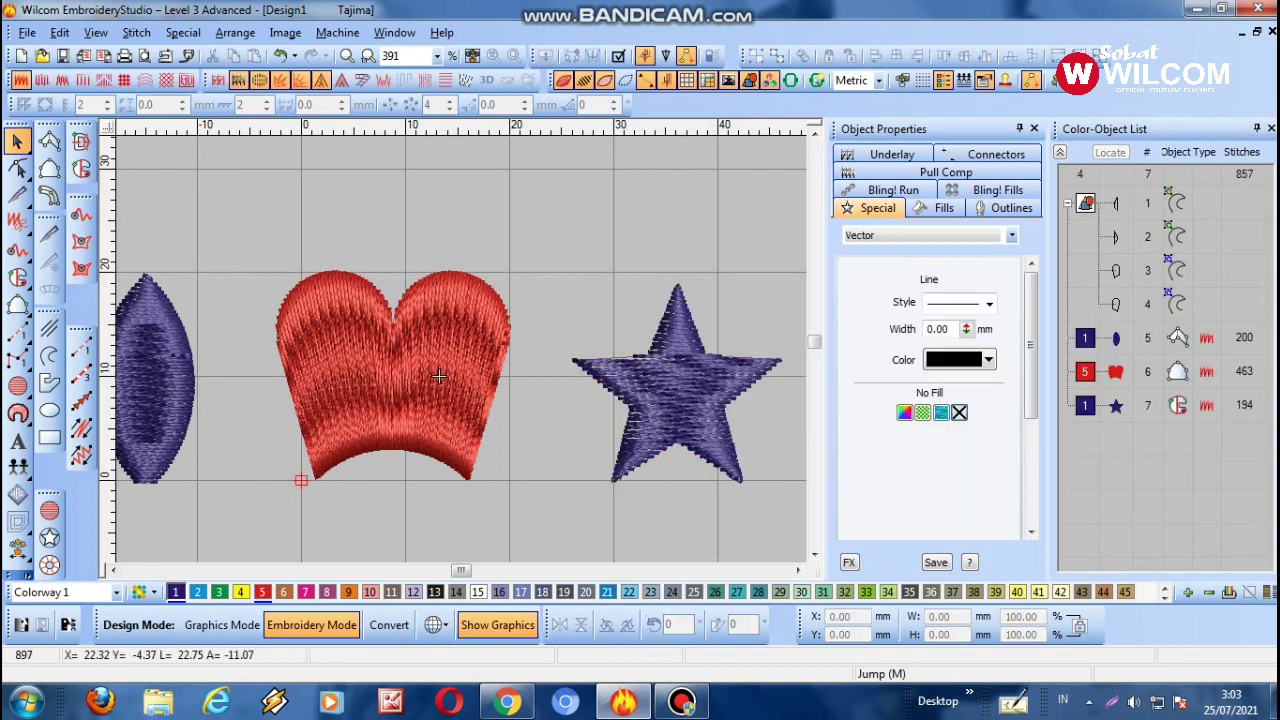
pyautogui.hotkey('ctrl', 'z')
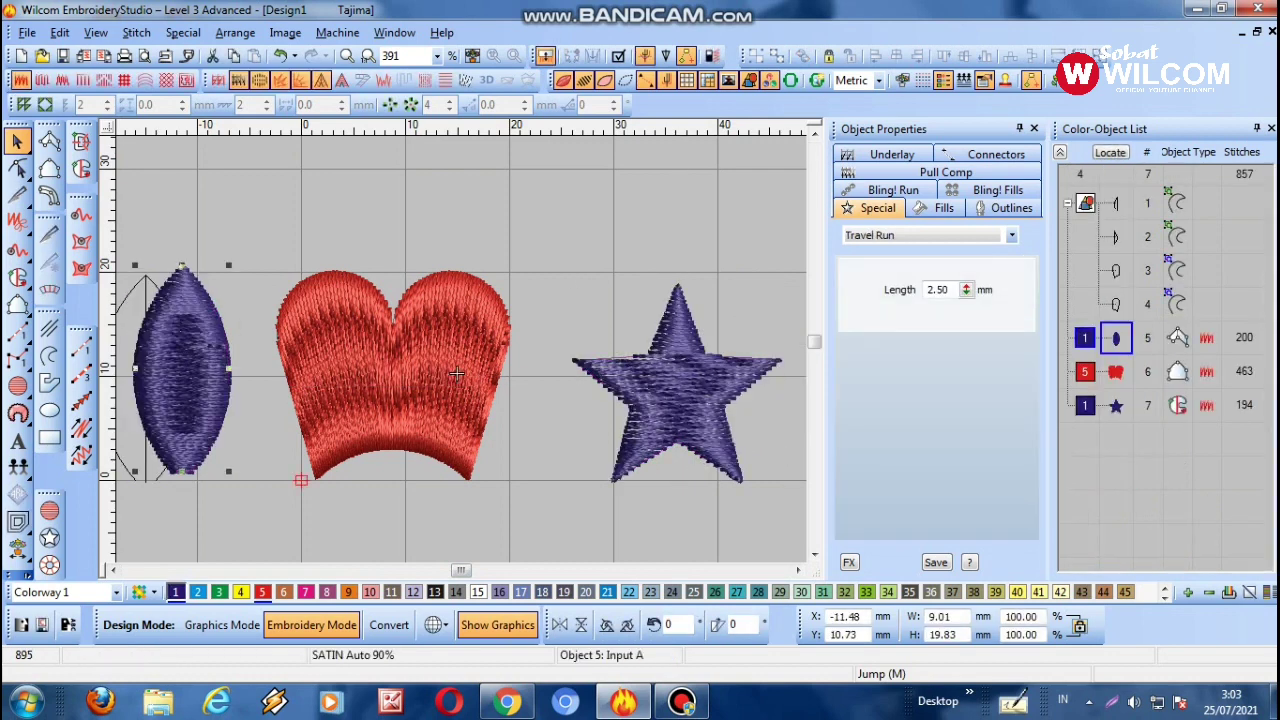
# Step: Check the double-lobed object and the star by selecting each in turn, and clear the selection
pyautogui.click(456, 374)
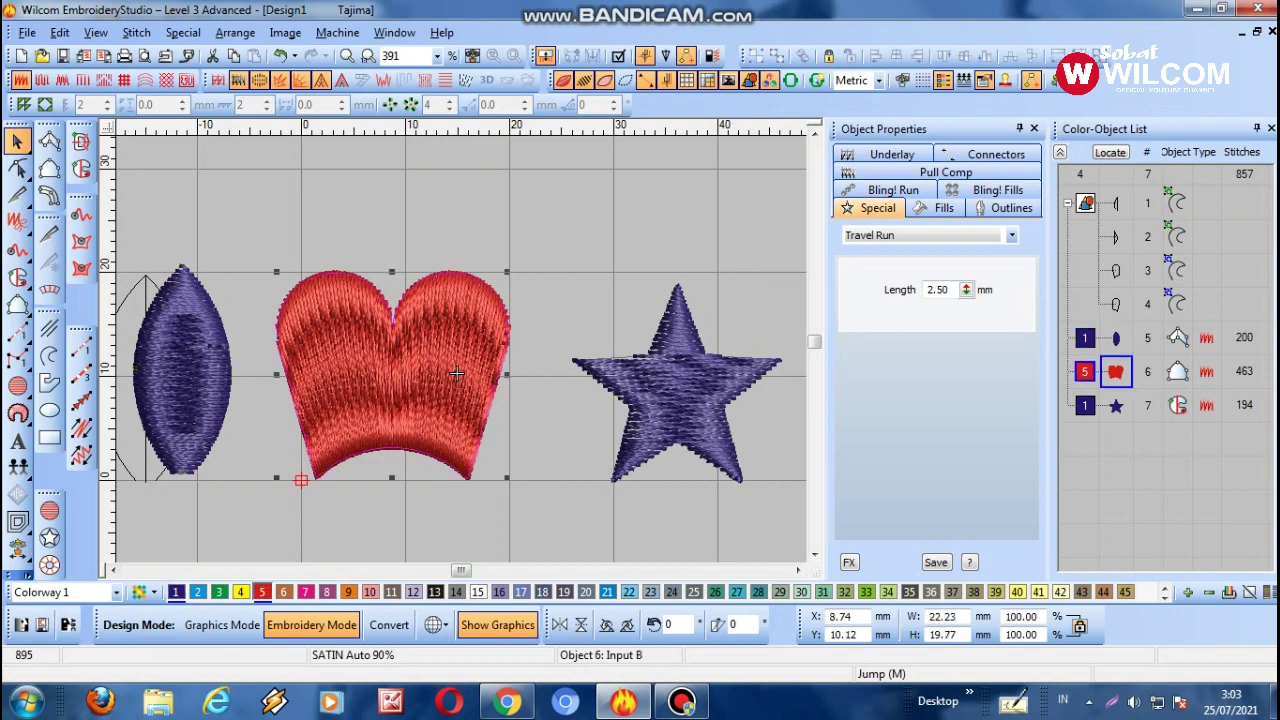
pyautogui.press('Tab')
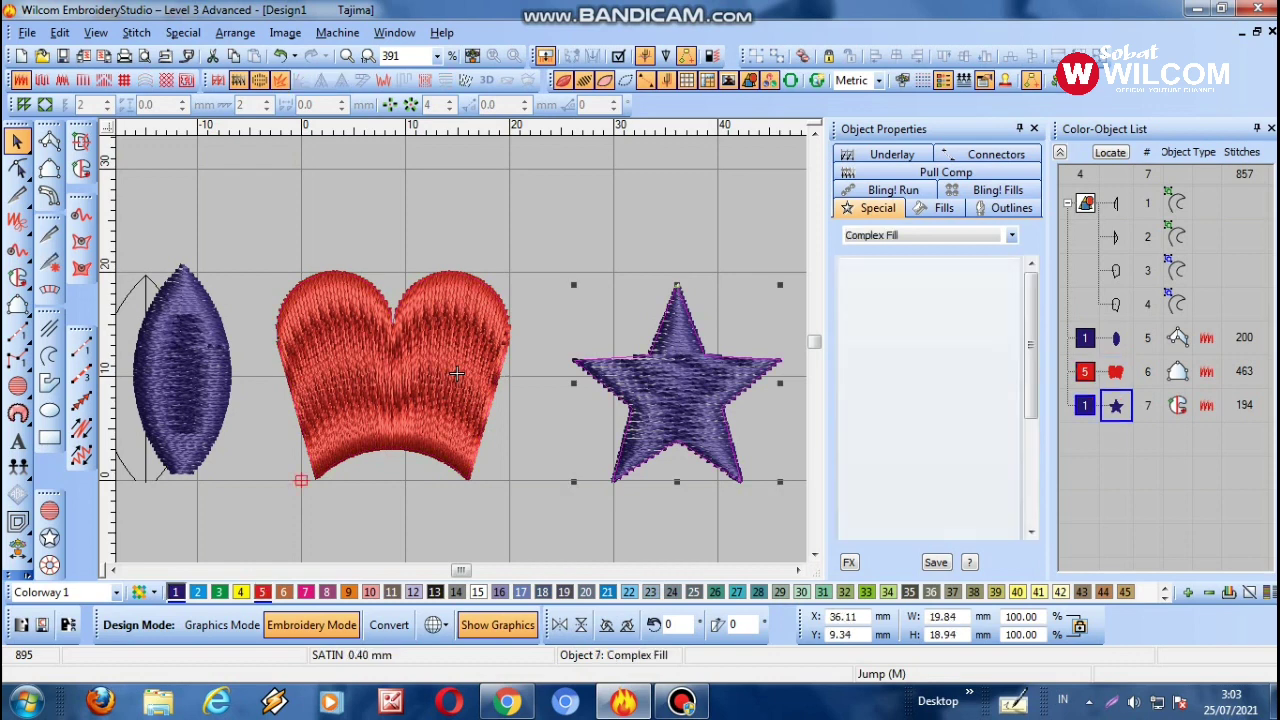
pyautogui.press('Escape')
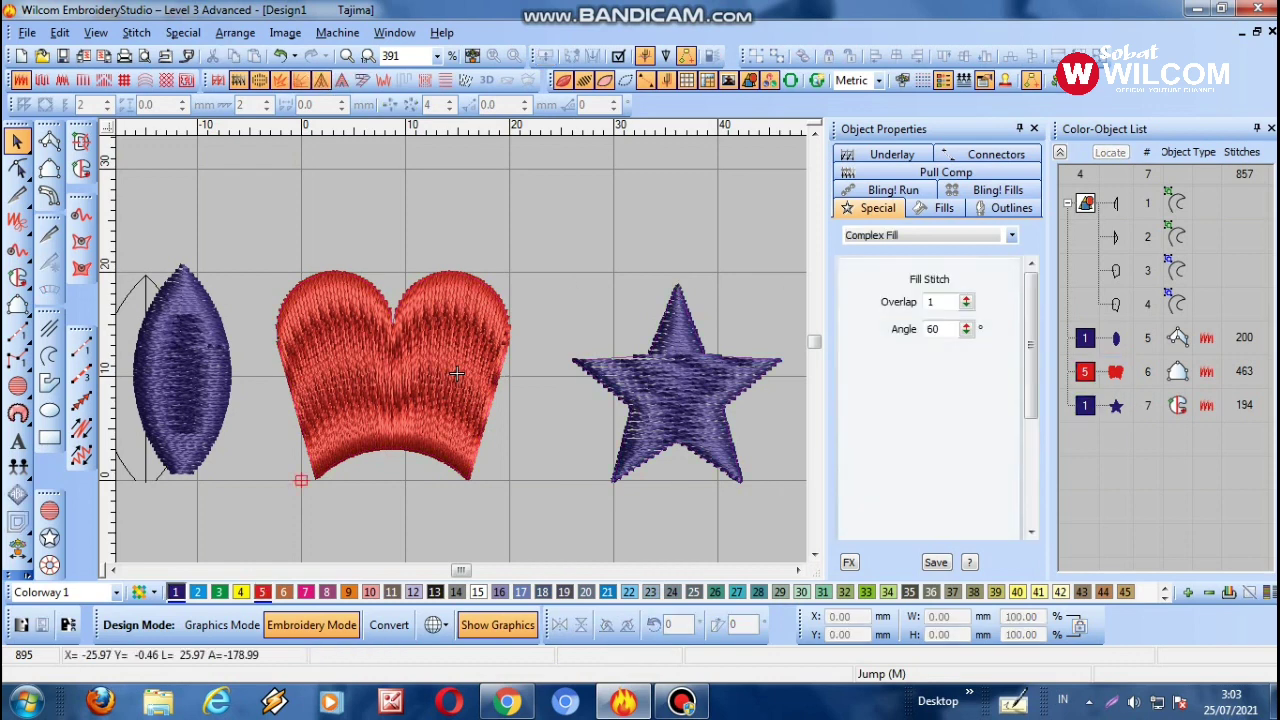